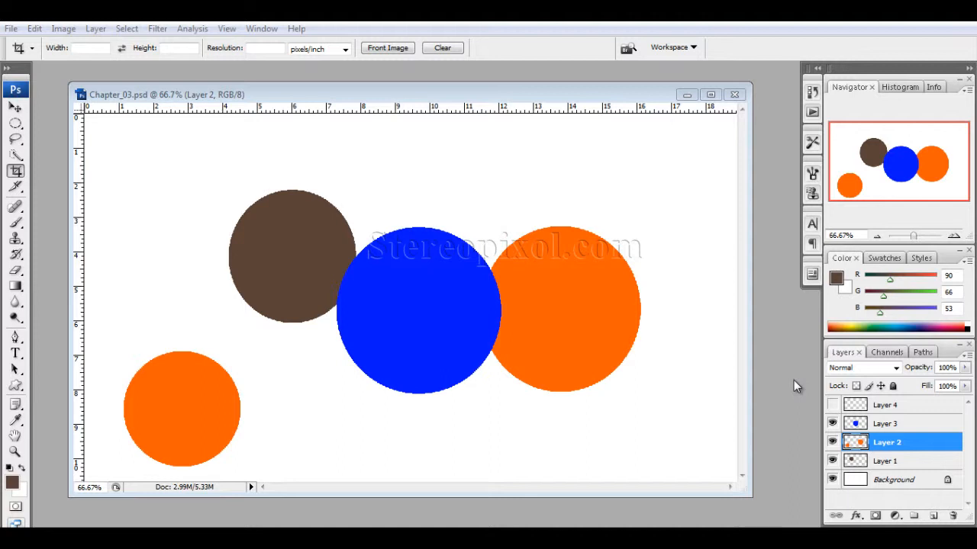
- Activate the Quick Selection tool
{"action": "left_click", "coordinate": [13, 154]}
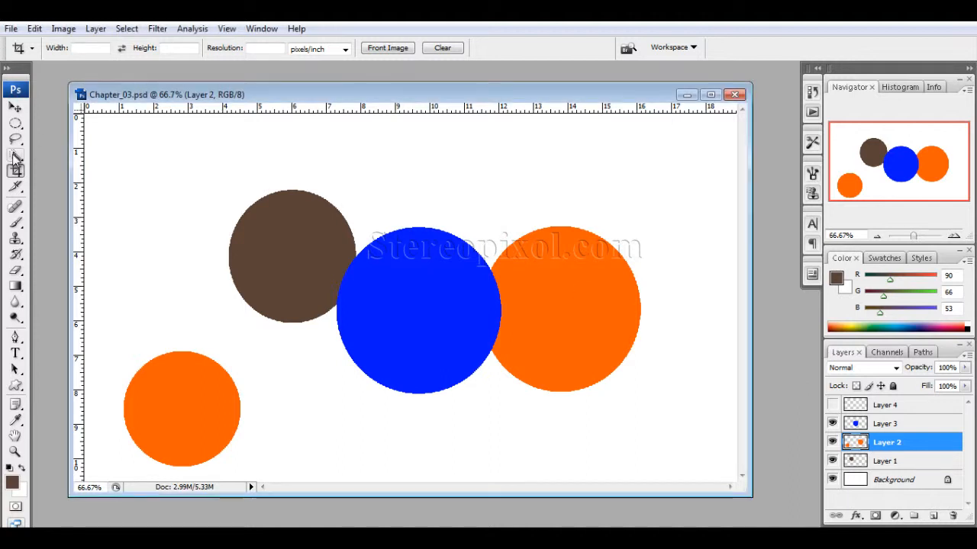
{"action": "left_click", "coordinate": [14, 155]}
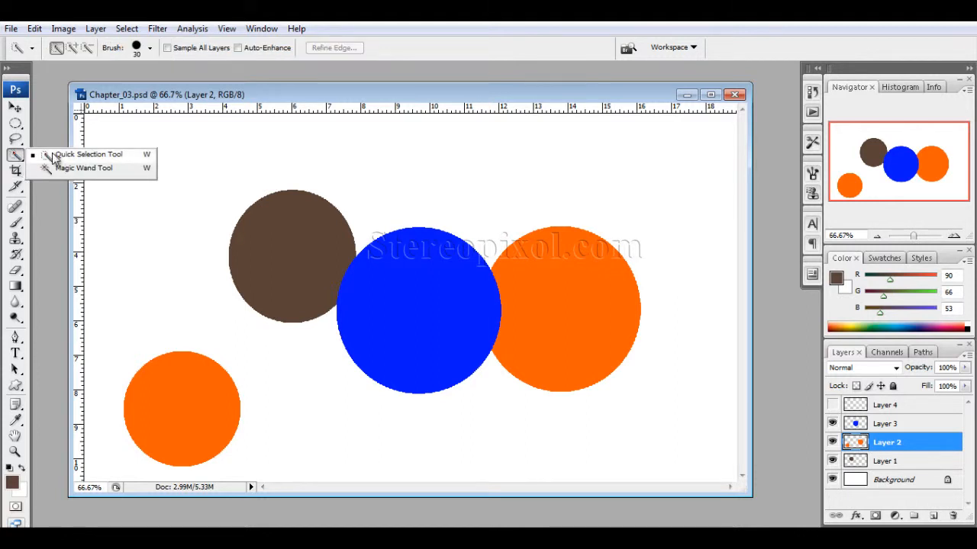
{"action": "left_click", "coordinate": [51, 156]}
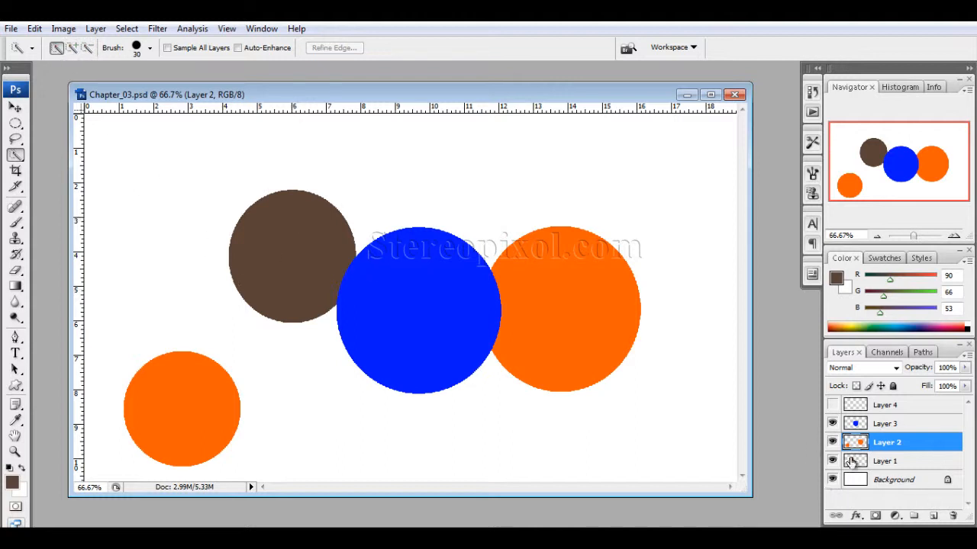
- Hide Layer 3 and Layer 2, and make Layer 1 the active layer
{"action": "left_click", "coordinate": [832, 424]}
{"action": "left_click", "coordinate": [832, 443]}
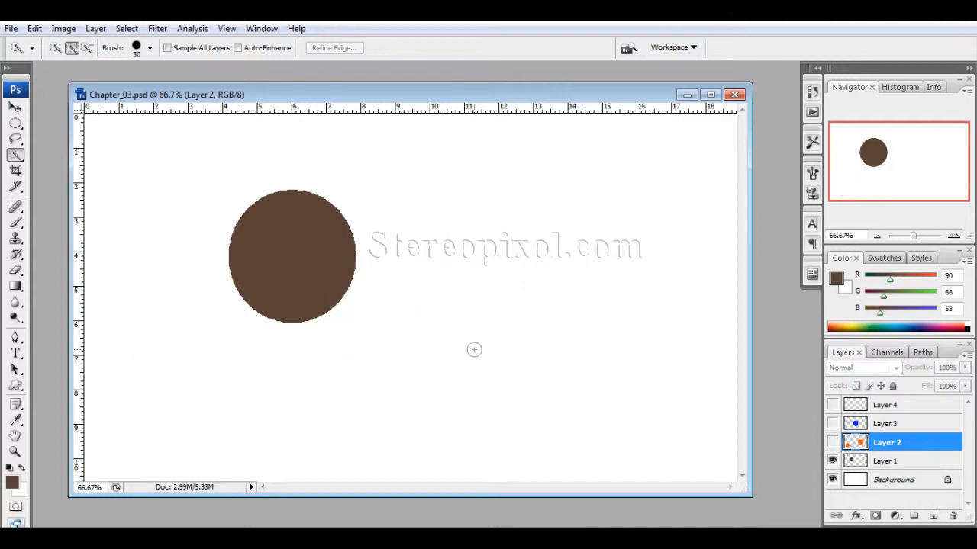
{"action": "left_click", "coordinate": [895, 463]}
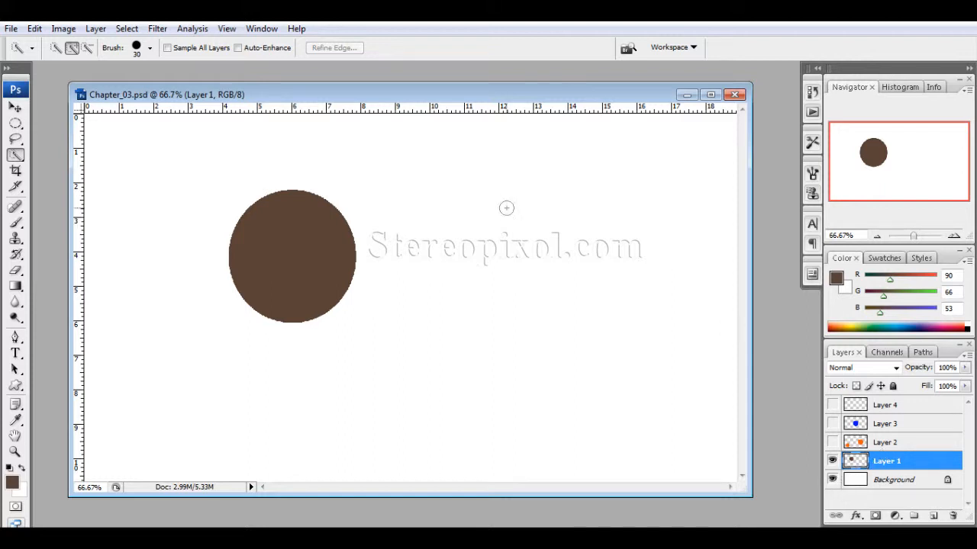
- Try brushing a quick selection across the brown circle and the empty area around it, and clear the selection
{"action": "left_click_drag", "start_coordinate": [305, 229], "coordinate": [304, 272]}
{"action": "mouse_move", "coordinate": [372, 230]}
{"action": "left_mouse_down"}
{"action": "mouse_move", "coordinate": [335, 258]}
{"action": "mouse_move", "coordinate": [388, 294]}
{"action": "mouse_move", "coordinate": [321, 250]}
{"action": "left_mouse_up"}
{"action": "mouse_move", "coordinate": [266, 316]}
{"action": "left_mouse_down"}
{"action": "mouse_move", "coordinate": [257, 347]}
{"action": "mouse_move", "coordinate": [254, 290]}
{"action": "mouse_move", "coordinate": [215, 326]}
{"action": "mouse_move", "coordinate": [206, 319]}
{"action": "mouse_move", "coordinate": [216, 256]}
{"action": "mouse_move", "coordinate": [193, 259]}
{"action": "mouse_move", "coordinate": [242, 177]}
{"action": "mouse_move", "coordinate": [387, 197]}
{"action": "left_mouse_up"}
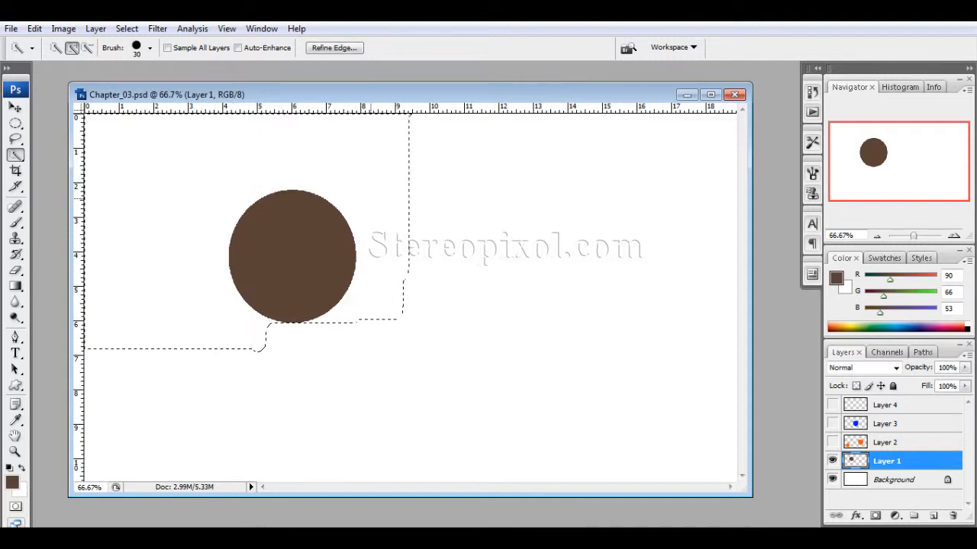
{"action": "left_click", "coordinate": [442, 251]}
{"action": "key", "text": "ctrl+d"}
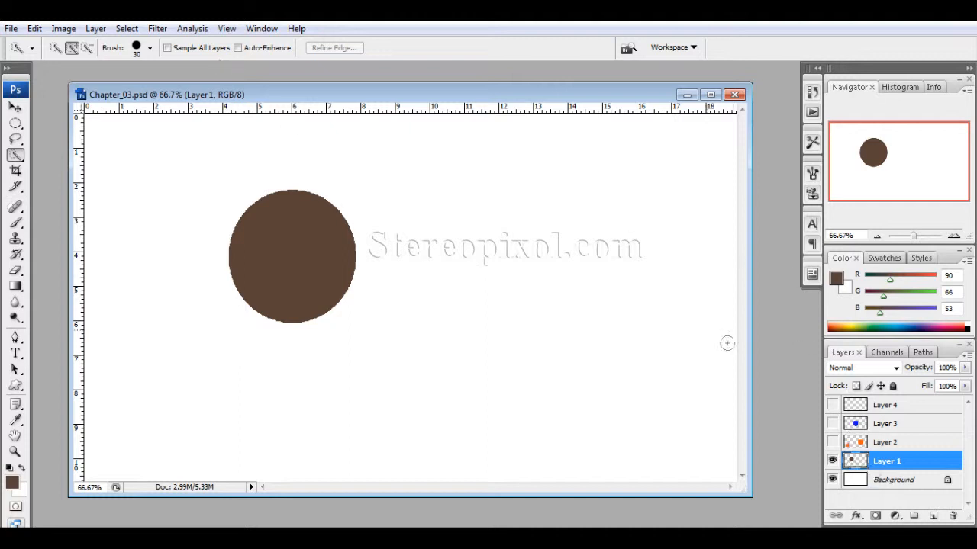
- Quick-select the brown circle on Layer 1 and view the Refine Edge options without applying them
{"action": "left_click", "coordinate": [832, 461]}
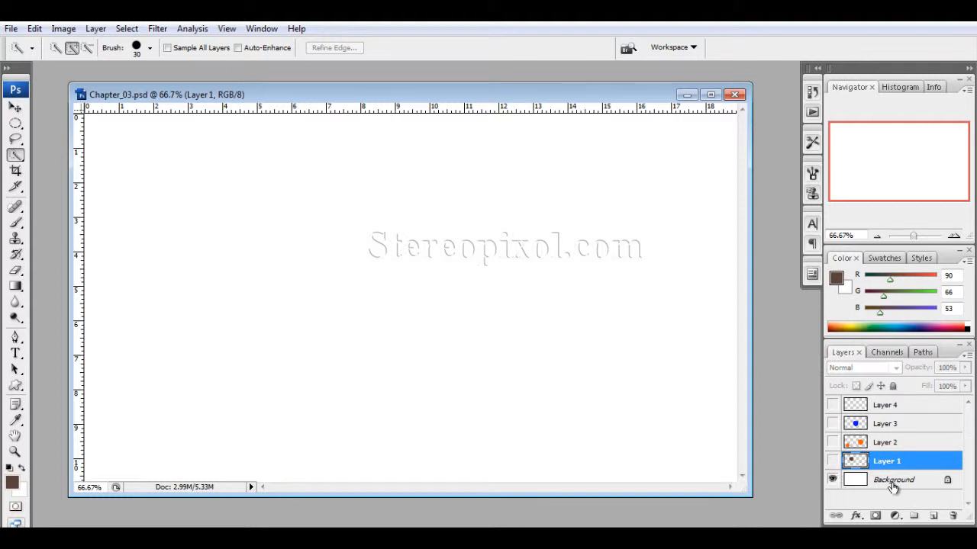
{"action": "left_click", "coordinate": [833, 462]}
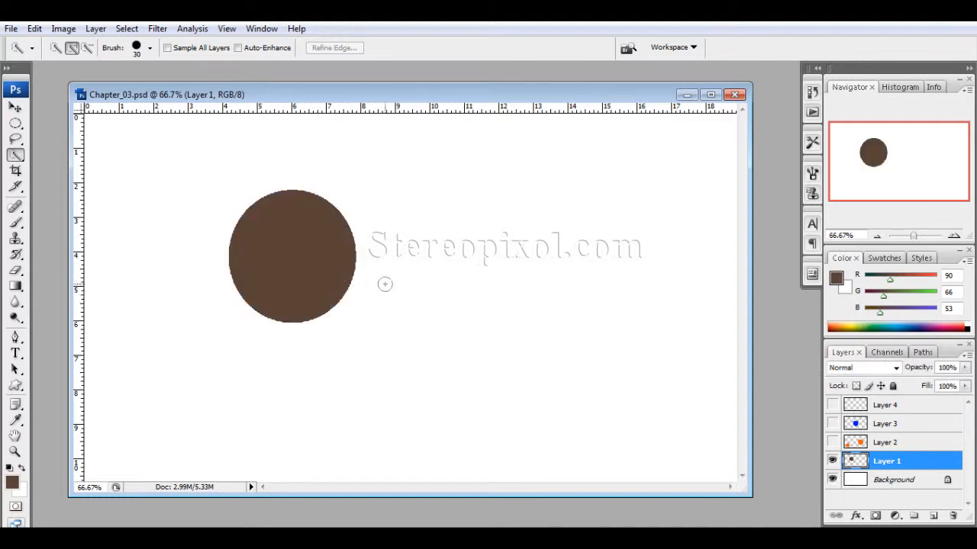
{"action": "left_click", "coordinate": [285, 244]}
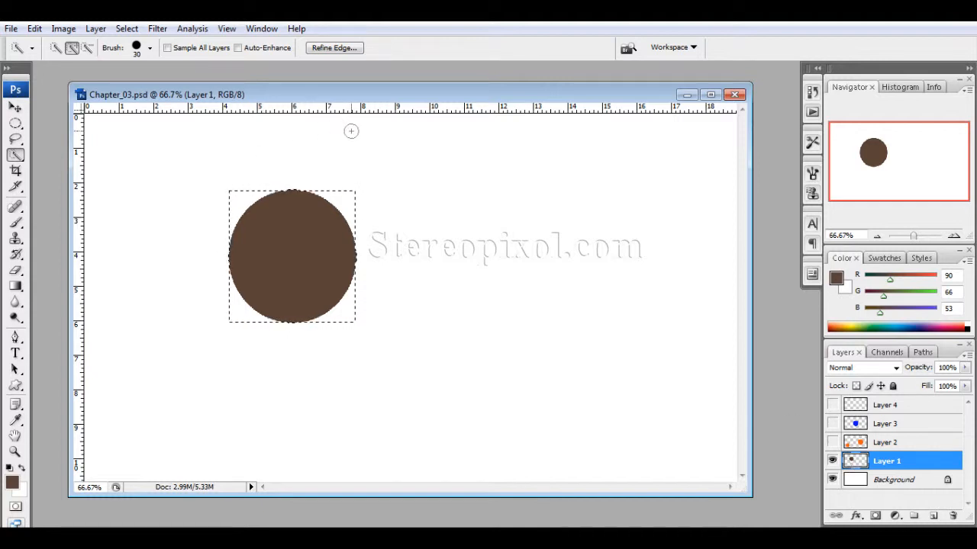
{"action": "left_click", "coordinate": [332, 47]}
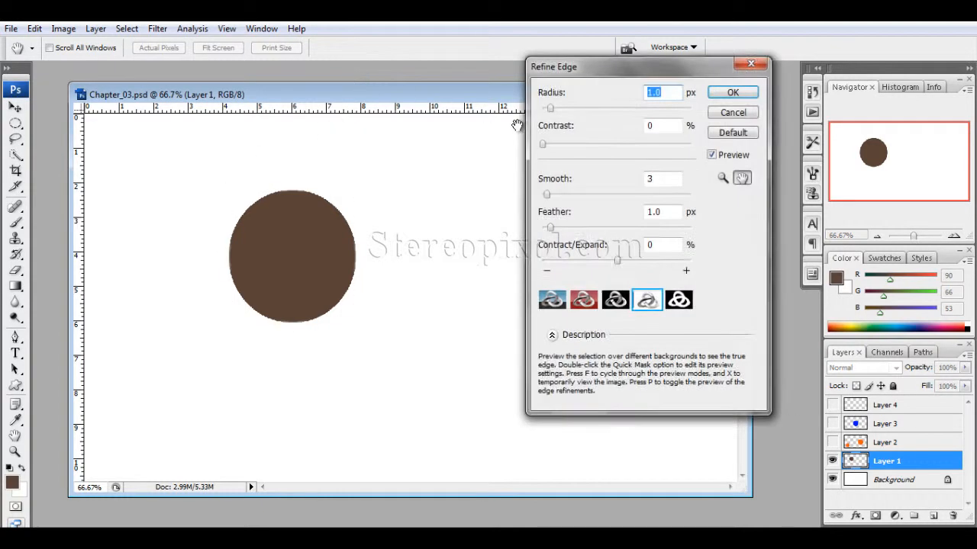
{"action": "left_click", "coordinate": [727, 115]}
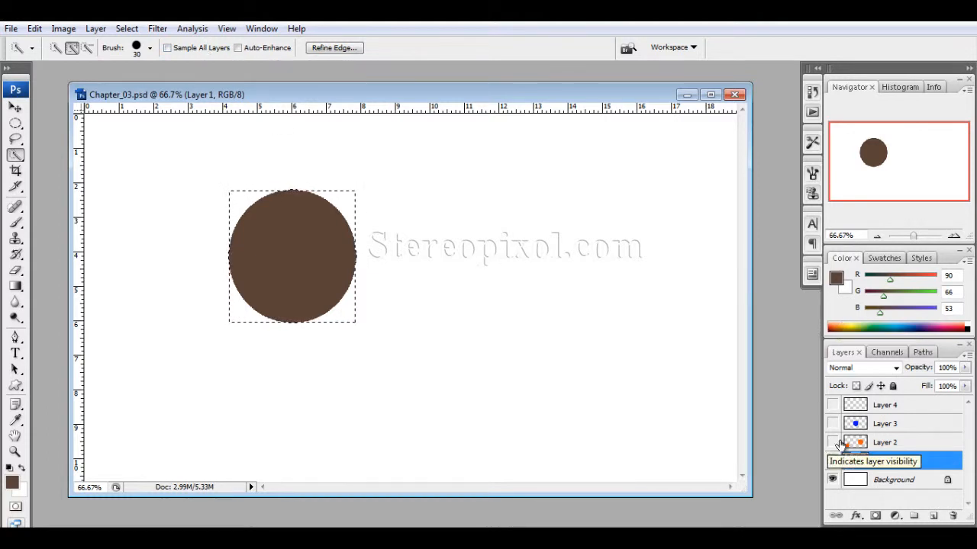
- Show Layers 2, 3 and 4 again and clear the selection around the brown circle
{"action": "left_click_drag", "start_coordinate": [832, 443], "coordinate": [840, 368]}
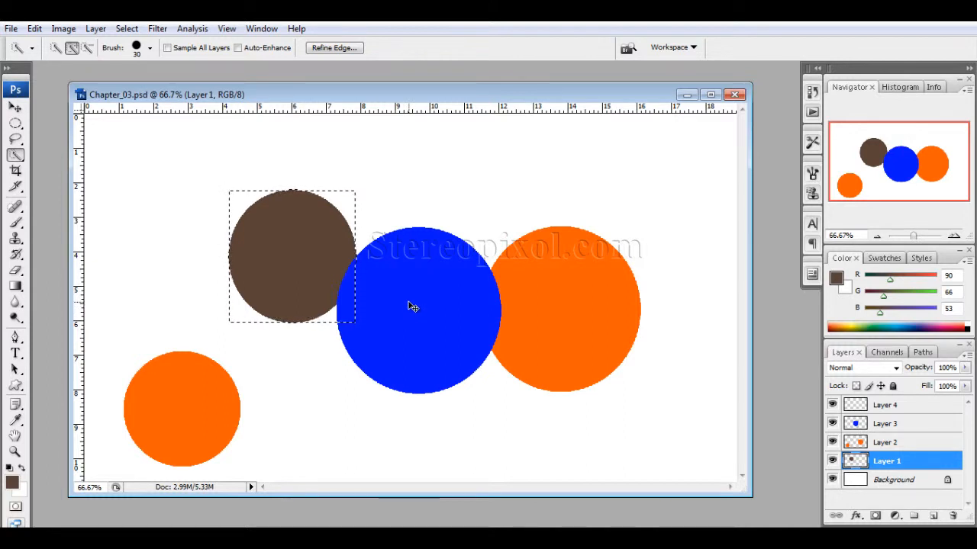
{"action": "key", "text": "ctrl+d"}
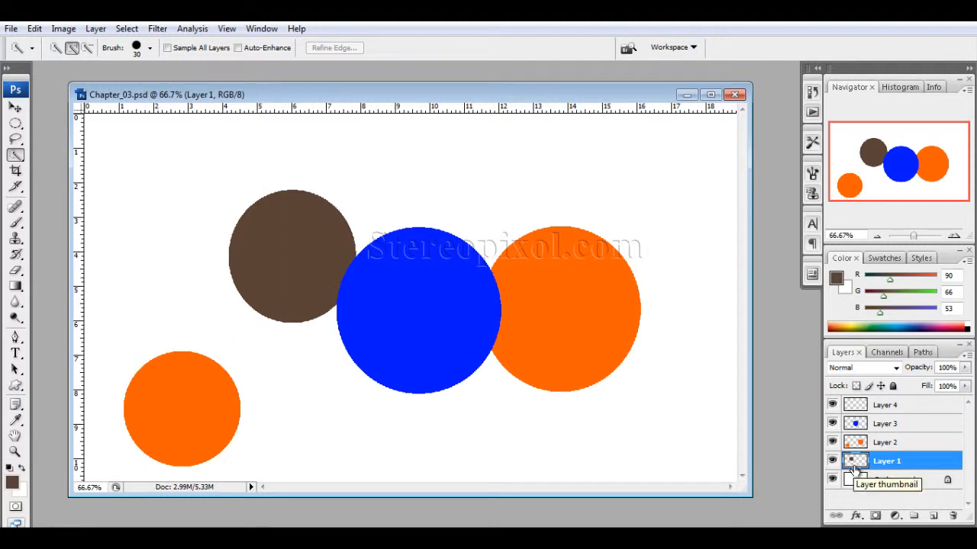
- Try quick-selecting the blue circle on Layer 3, and clear the selection
{"action": "left_click", "coordinate": [893, 428]}
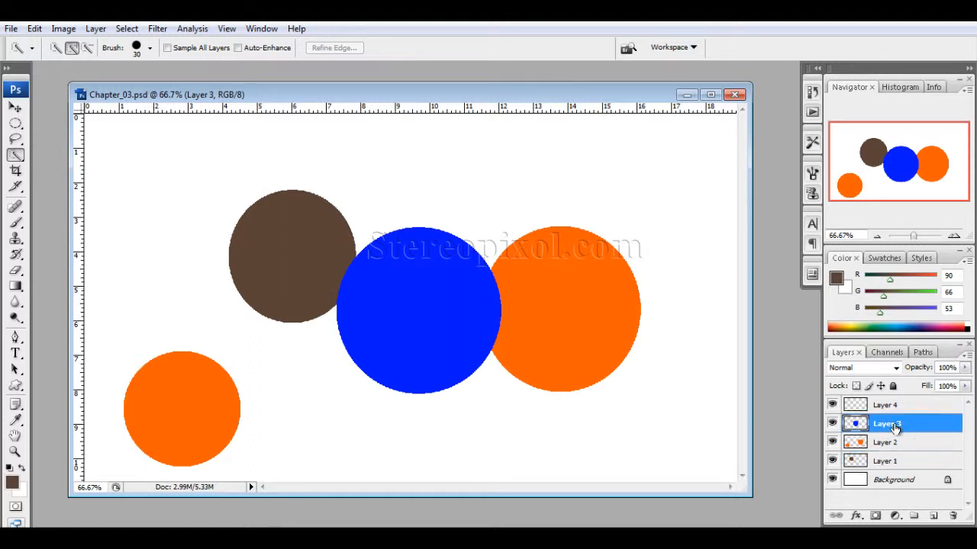
{"action": "left_click", "coordinate": [384, 299]}
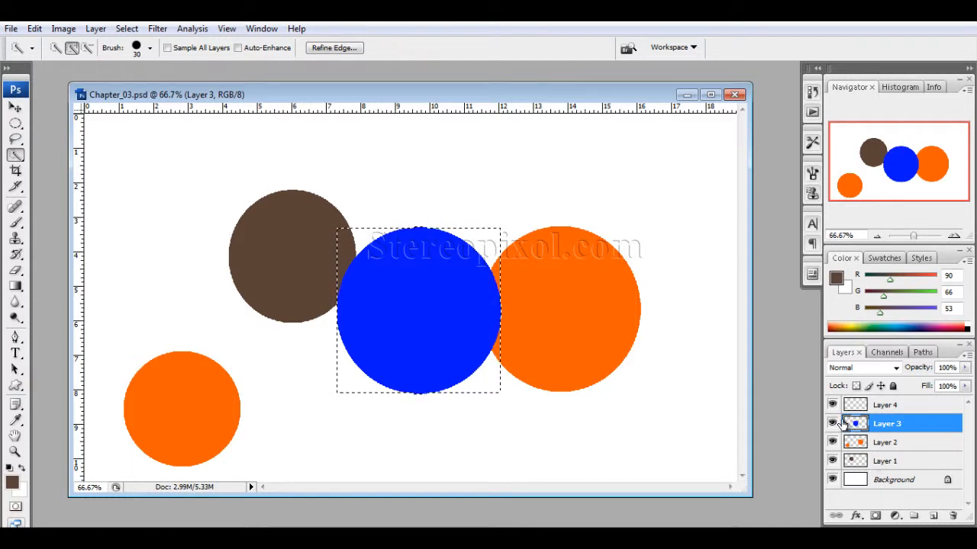
{"action": "key", "text": "ctrl+d"}
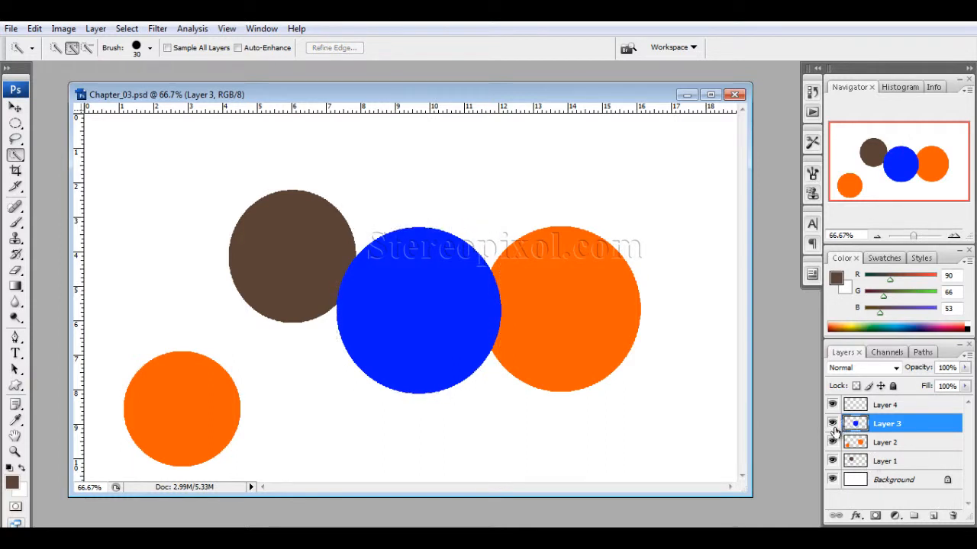
- Hide Layer 3 and Layer 1, keep Layer 2 visible, and make Layer 2 the active layer
{"action": "left_click", "coordinate": [832, 423]}
{"action": "left_click", "coordinate": [832, 442]}
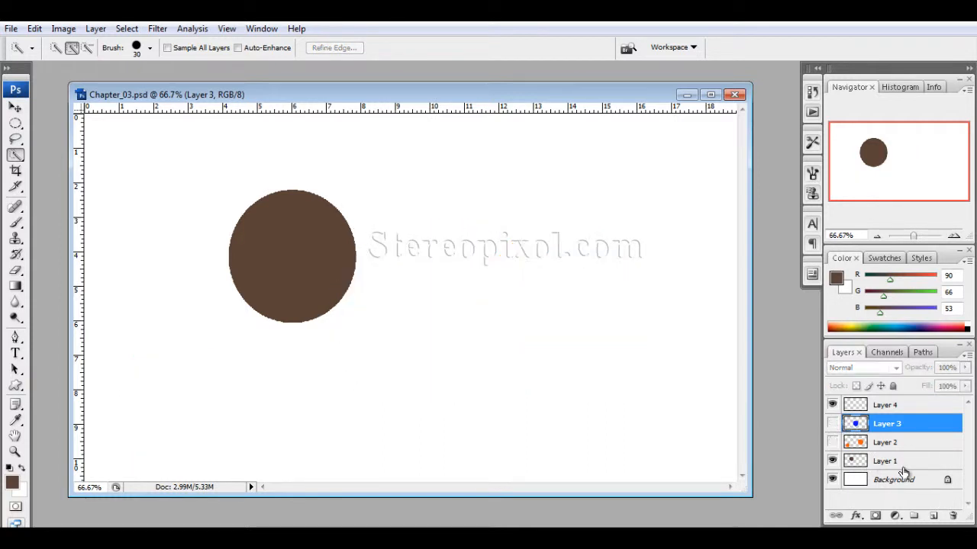
{"action": "left_click", "coordinate": [832, 461]}
{"action": "left_click", "coordinate": [832, 443]}
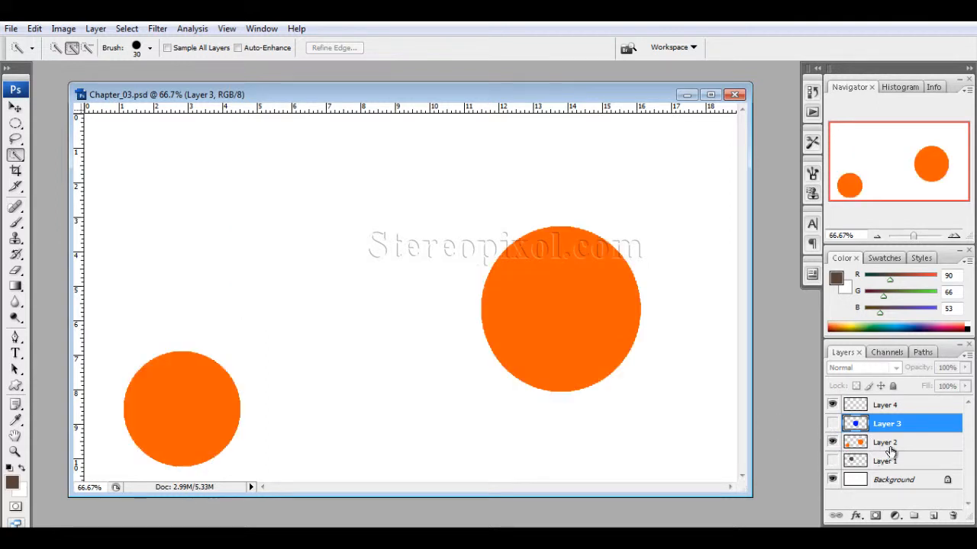
{"action": "left_click", "coordinate": [889, 449]}
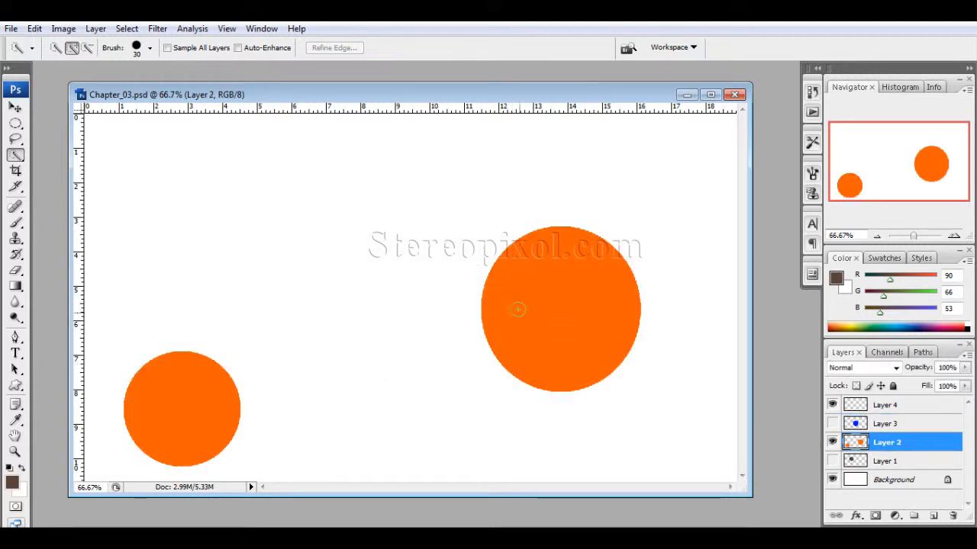
- Quick-select both orange circles on Layer 2 and extend the selection over the whole canvas
{"action": "left_click", "coordinate": [563, 315]}
{"action": "left_click_drag", "start_coordinate": [223, 409], "coordinate": [240, 406]}
{"action": "mouse_move", "coordinate": [205, 254]}
{"action": "left_mouse_down"}
{"action": "mouse_move", "coordinate": [294, 246]}
{"action": "mouse_move", "coordinate": [247, 294]}
{"action": "mouse_move", "coordinate": [264, 300]}
{"action": "left_mouse_up"}
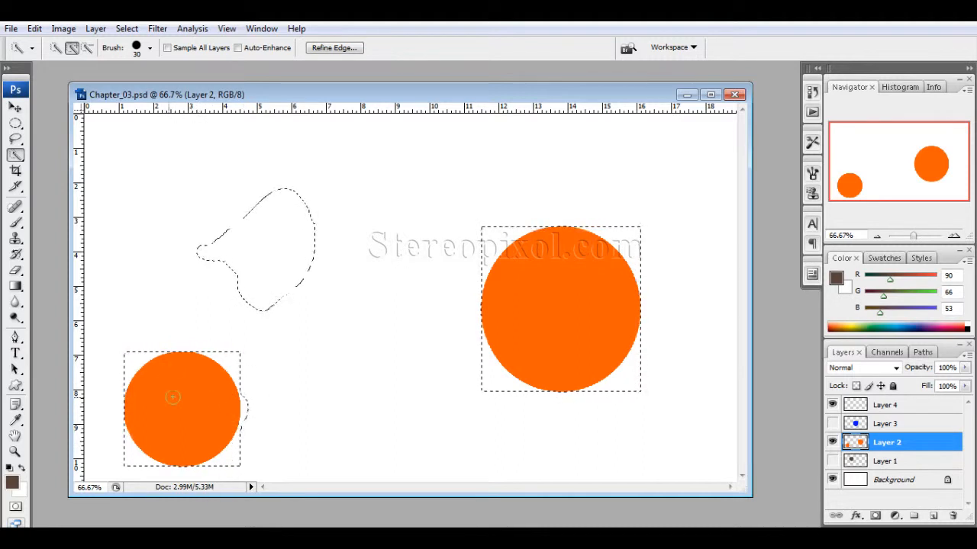
{"action": "left_click", "coordinate": [236, 207]}
{"action": "mouse_move", "coordinate": [320, 226]}
{"action": "left_mouse_down"}
{"action": "mouse_move", "coordinate": [321, 263]}
{"action": "mouse_move", "coordinate": [344, 255]}
{"action": "mouse_move", "coordinate": [371, 279]}
{"action": "left_mouse_up"}
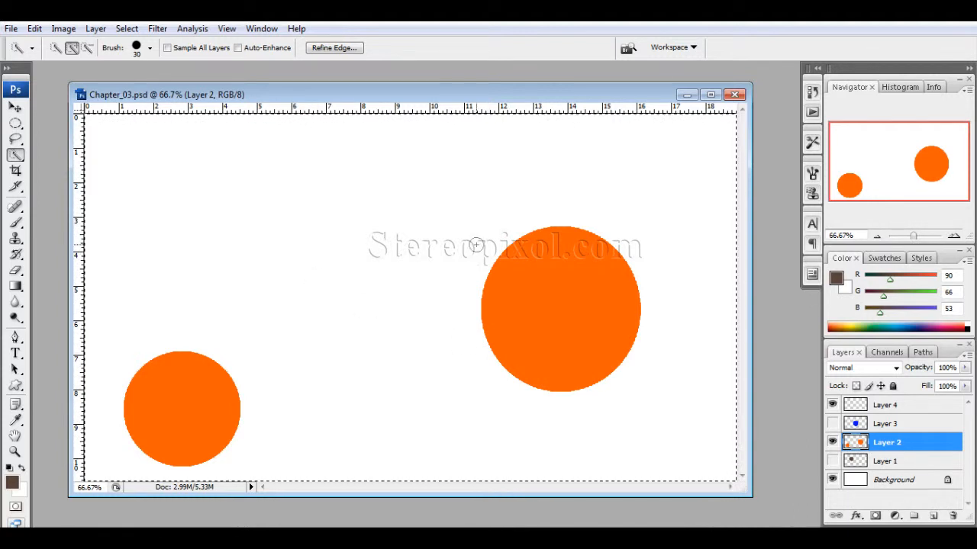
- Try filling the selected canvas on Layer 2 with the brown foreground colour, undo the fill and deselect
{"action": "key", "text": "alt+BackSpace"}
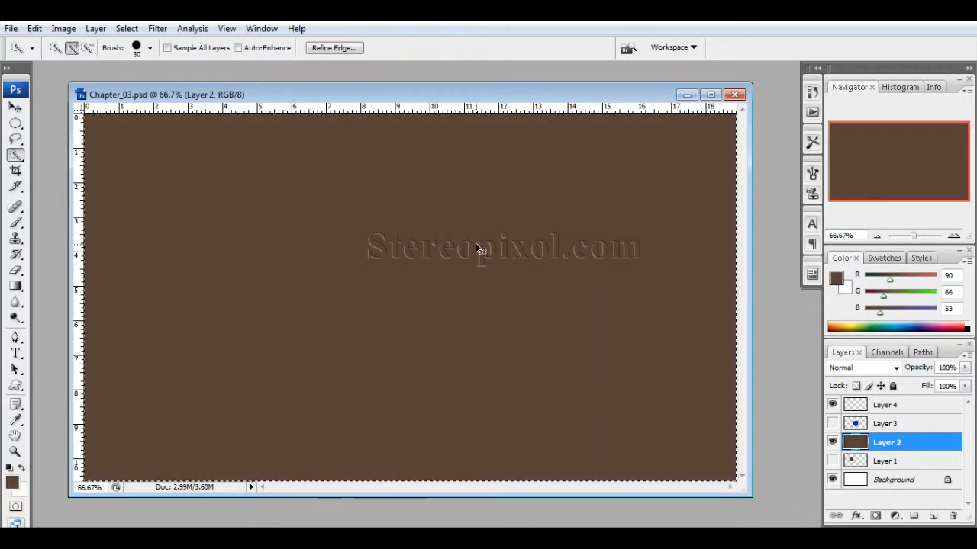
{"action": "key", "text": "ctrl+z"}
{"action": "key", "text": "ctrl+d"}
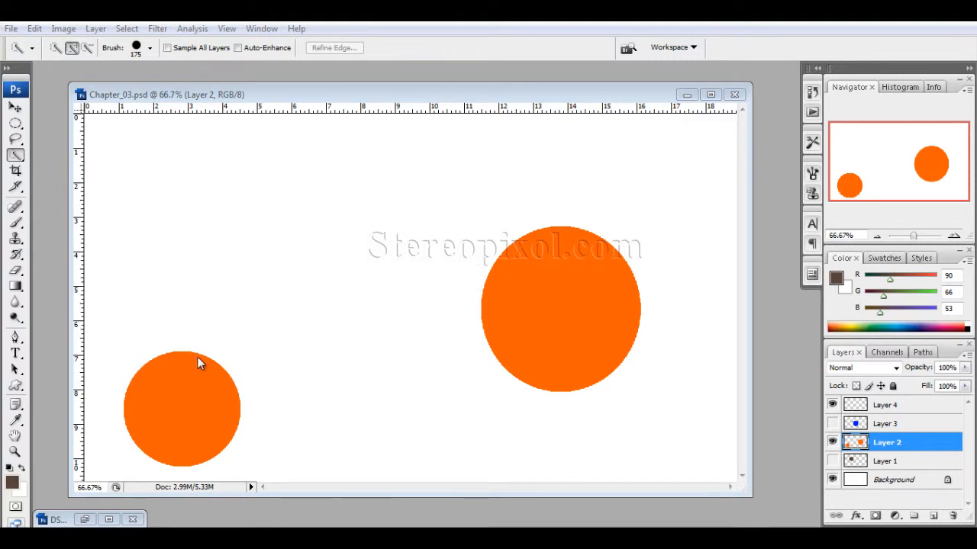
- Restore the DSCN0319.JPG photo window and quick-select the monument's main dome and the central facade below it
{"action": "left_click", "coordinate": [87, 521]}
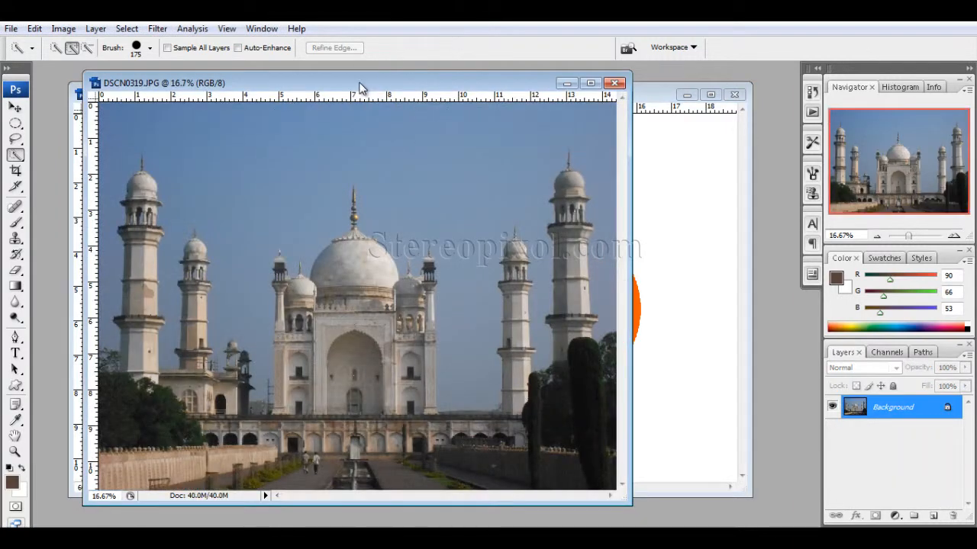
{"action": "left_click_drag", "start_coordinate": [362, 87], "coordinate": [450, 90]}
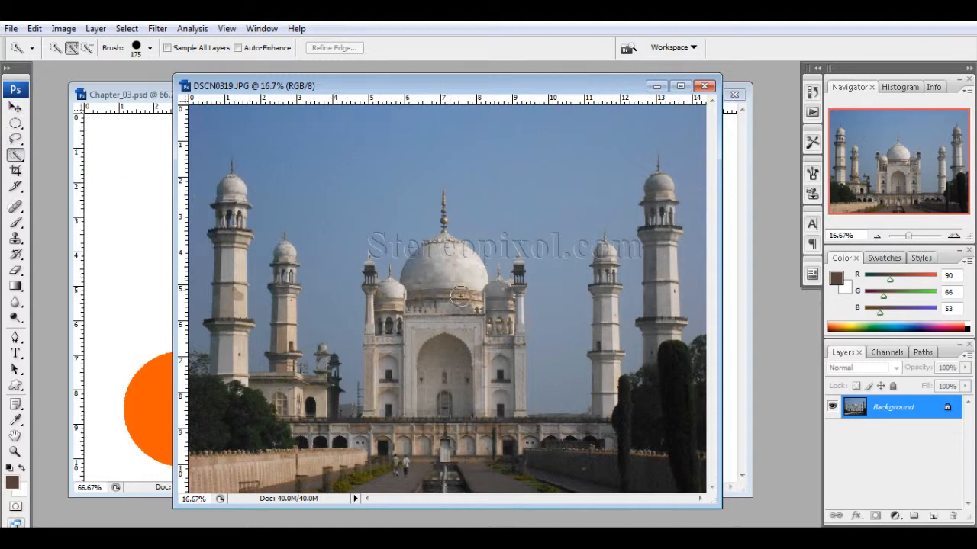
{"action": "left_click_drag", "start_coordinate": [408, 267], "coordinate": [458, 288]}
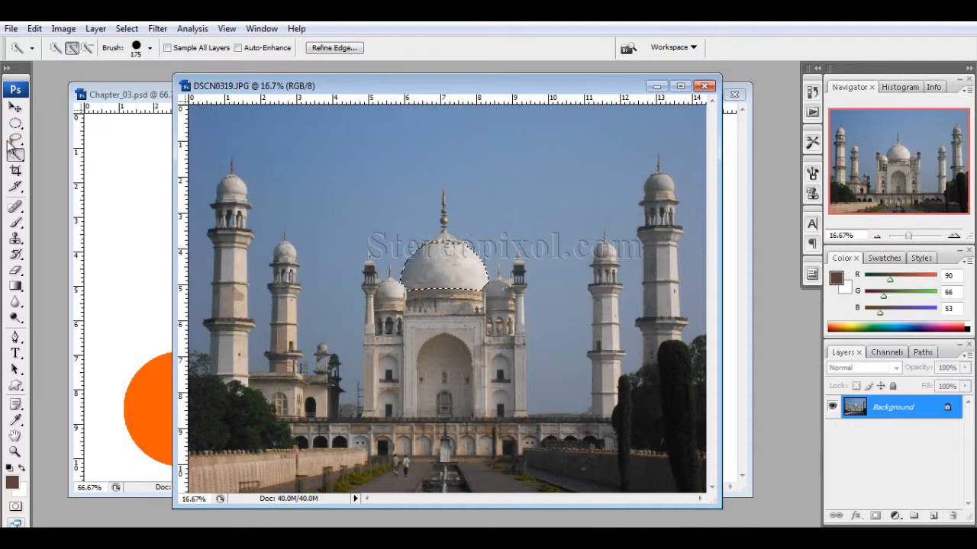
{"action": "mouse_move", "coordinate": [397, 337]}
{"action": "left_mouse_down"}
{"action": "mouse_move", "coordinate": [412, 318]}
{"action": "mouse_move", "coordinate": [425, 357]}
{"action": "mouse_move", "coordinate": [456, 375]}
{"action": "mouse_move", "coordinate": [396, 356]}
{"action": "mouse_move", "coordinate": [406, 337]}
{"action": "mouse_move", "coordinate": [390, 336]}
{"action": "mouse_move", "coordinate": [385, 396]}
{"action": "mouse_move", "coordinate": [482, 315]}
{"action": "left_mouse_up"}
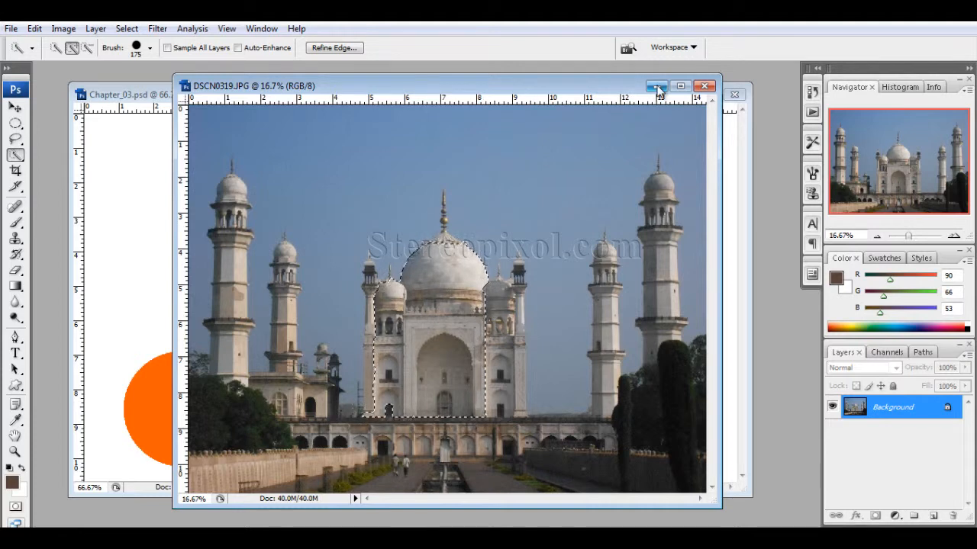
- Minimize the monument photo and show Layer 3 and Layer 1 in Chapter_03.psd
{"action": "left_click", "coordinate": [656, 88]}
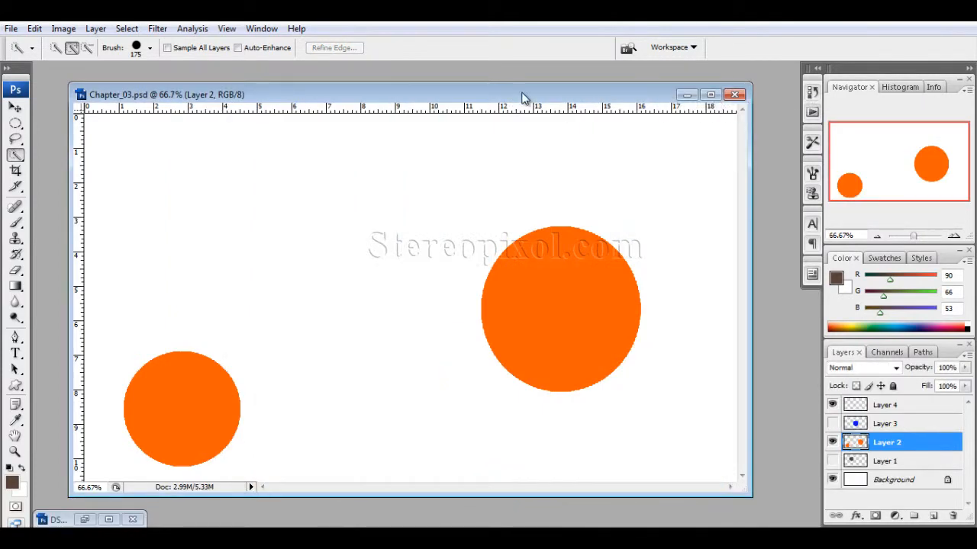
{"action": "left_click", "coordinate": [524, 95]}
{"action": "left_click_drag", "start_coordinate": [523, 96], "coordinate": [517, 101]}
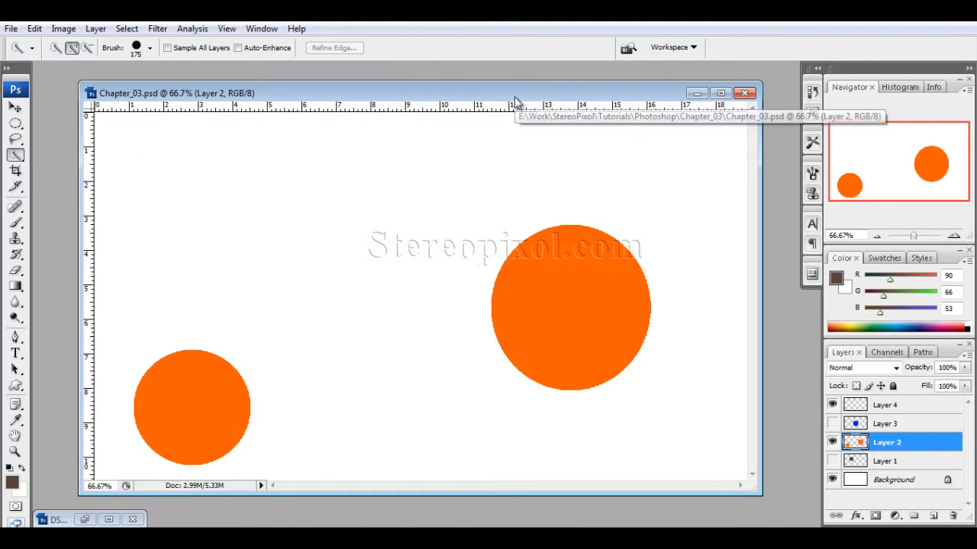
{"action": "left_click", "coordinate": [833, 423]}
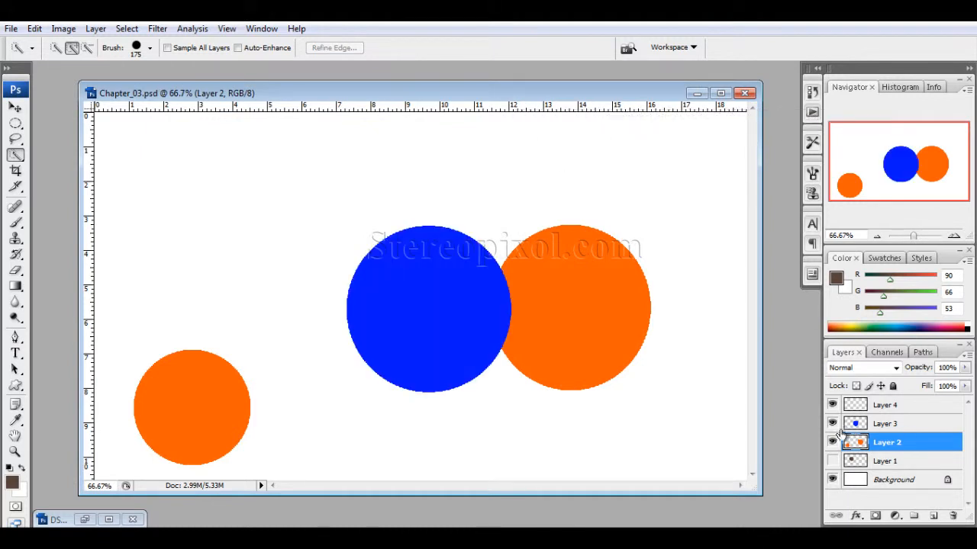
{"action": "left_click", "coordinate": [832, 461]}
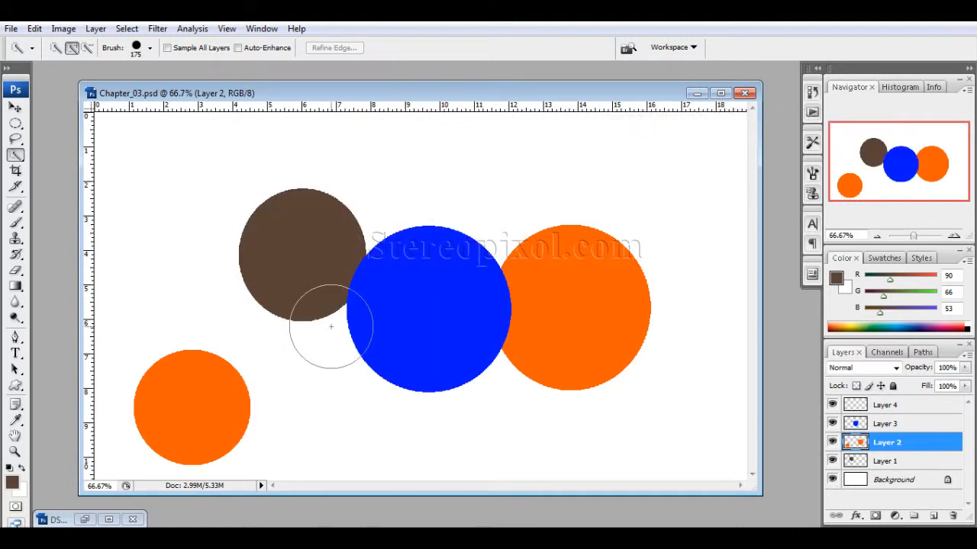
- Quick-select the brown circle while Layer 2 is active, with Sample All Layers enabled and the brush size reduced to 35
{"action": "left_click", "coordinate": [188, 50]}
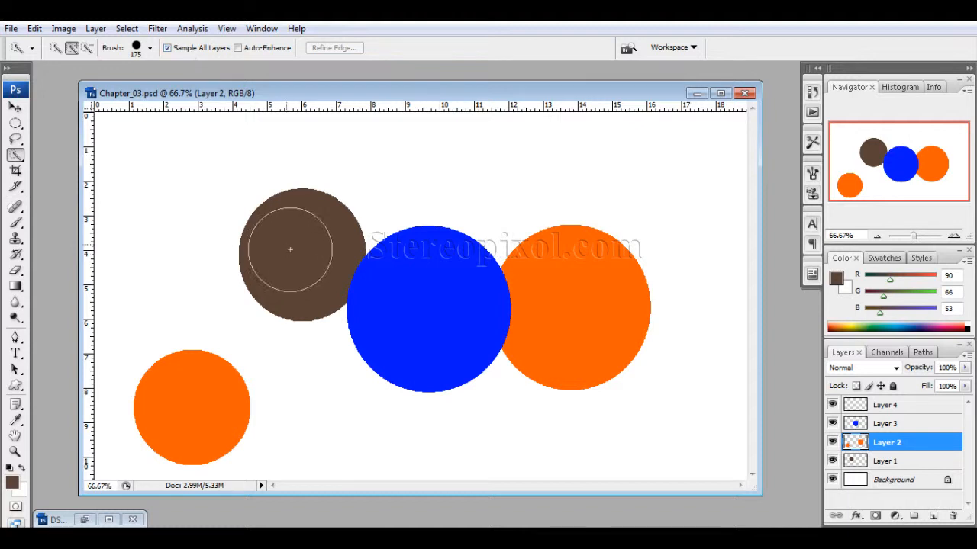
{"action": "key", "text": "bracketleft"}
{"action": "key", "text": "bracketleft"}
{"action": "key", "text": "bracketleft"}
{"action": "key", "text": "bracketleft"}
{"action": "key", "text": "bracketleft"}
{"action": "key", "text": "bracketleft"}
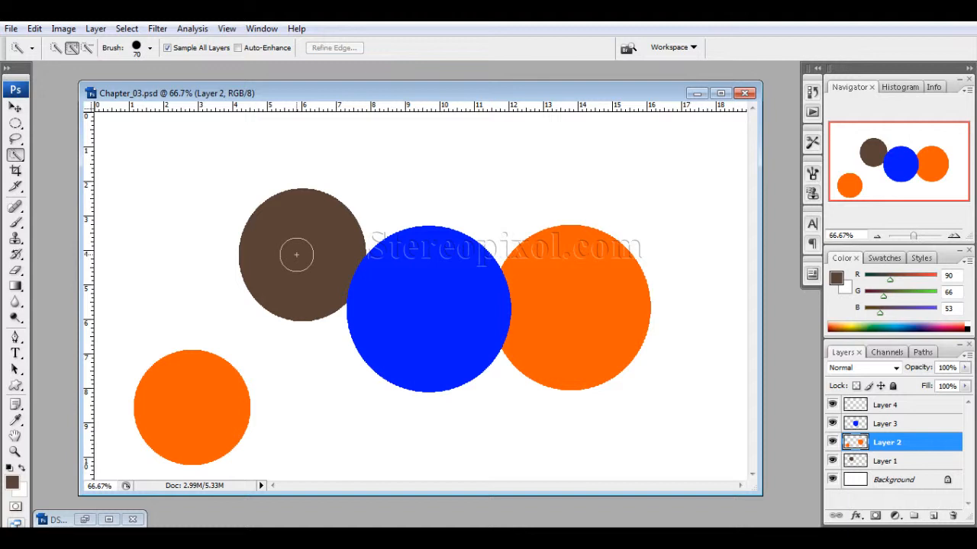
{"action": "key", "text": "bracketleft"}
{"action": "key", "text": "bracketleft"}
{"action": "key", "text": "bracketleft"}
{"action": "key", "text": "bracketleft"}
{"action": "key", "text": "bracketleft"}
{"action": "key", "text": "bracketright"}
{"action": "key", "text": "bracketright"}
{"action": "key", "text": "bracketright"}
{"action": "key", "text": "bracketright"}
{"action": "key", "text": "bracketleft"}
{"action": "key", "text": "bracketleft"}
{"action": "key", "text": "bracketleft"}
{"action": "key", "text": "bracketleft"}
{"action": "left_click_drag", "start_coordinate": [282, 212], "coordinate": [277, 225]}
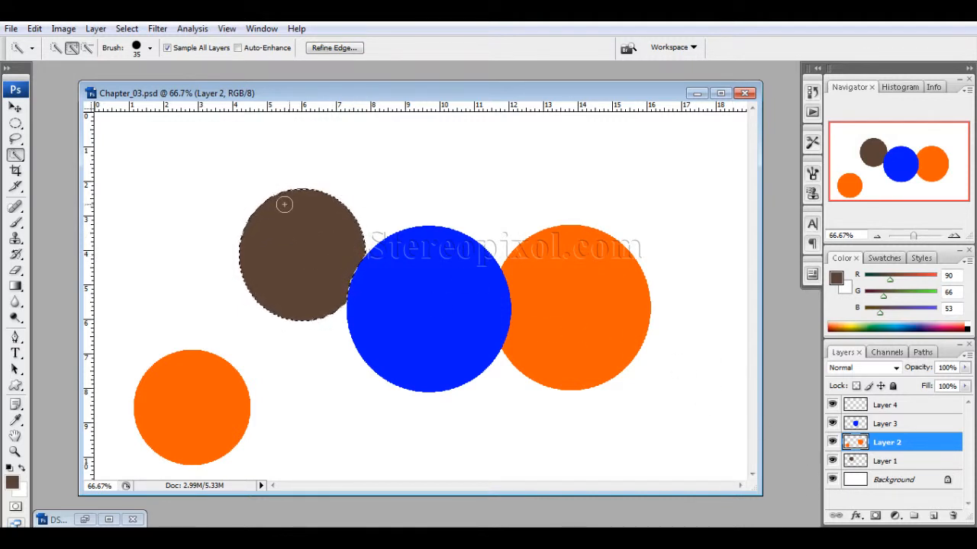
- Toggle the visibility of Layer 2 and Layer 3 to compare the brown circle's selection boundary with its area beneath the blue circle
{"action": "left_click", "coordinate": [832, 443]}
{"action": "left_click", "coordinate": [831, 442]}
{"action": "left_click", "coordinate": [831, 424]}
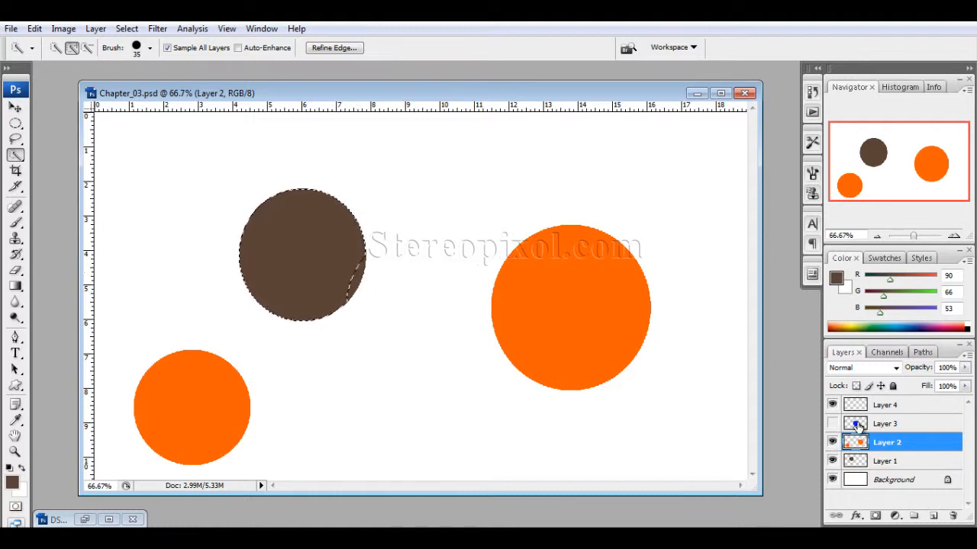
{"action": "left_click", "coordinate": [833, 424]}
{"action": "left_click", "coordinate": [832, 424]}
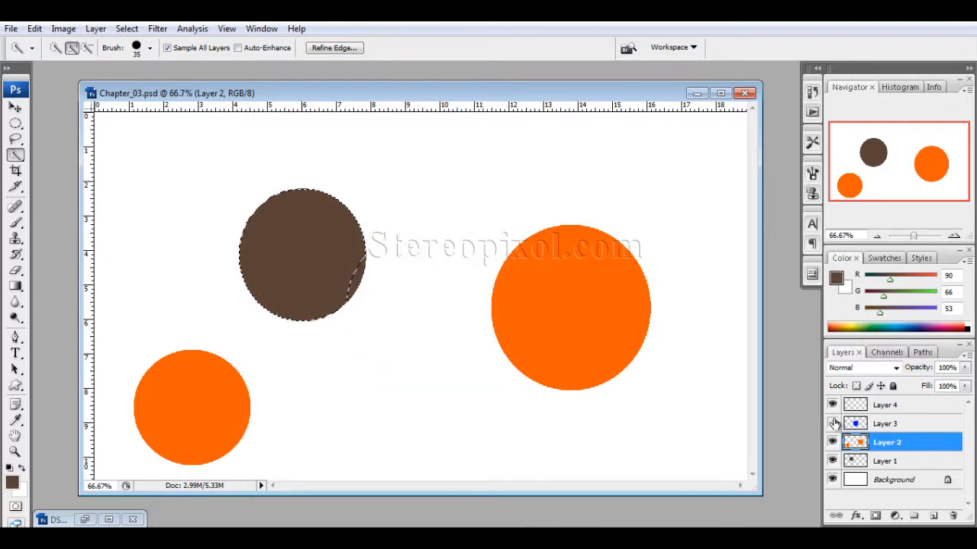
{"action": "left_click", "coordinate": [832, 424]}
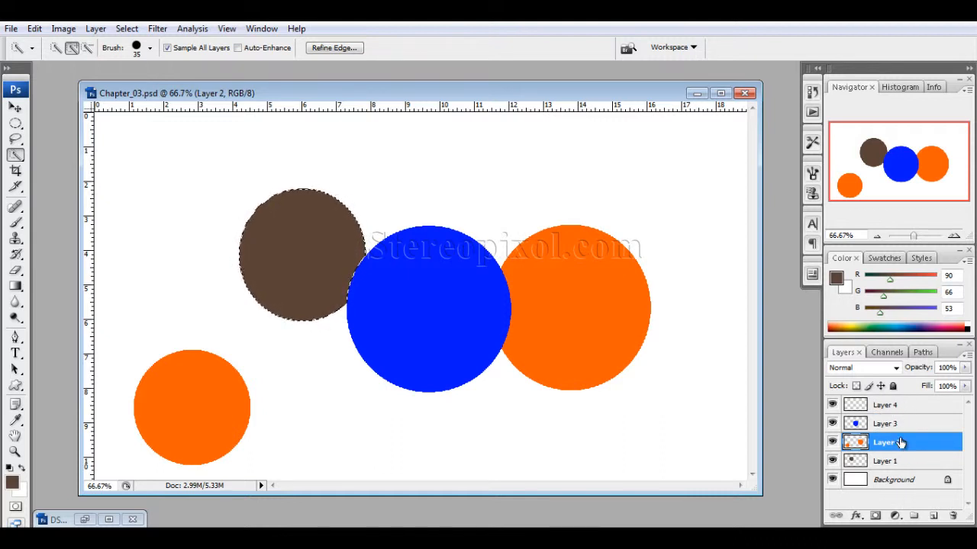
{"action": "left_click", "coordinate": [832, 423]}
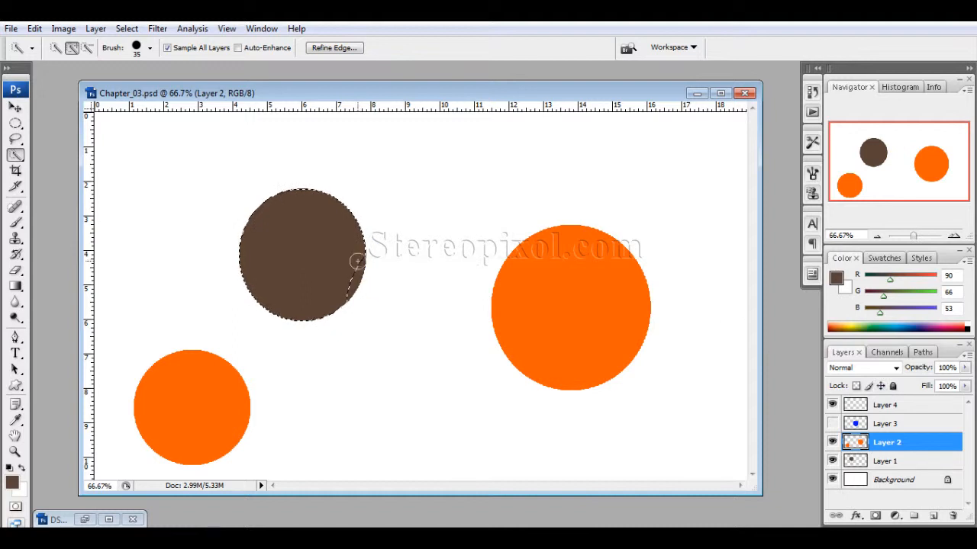
{"action": "left_click", "coordinate": [833, 424]}
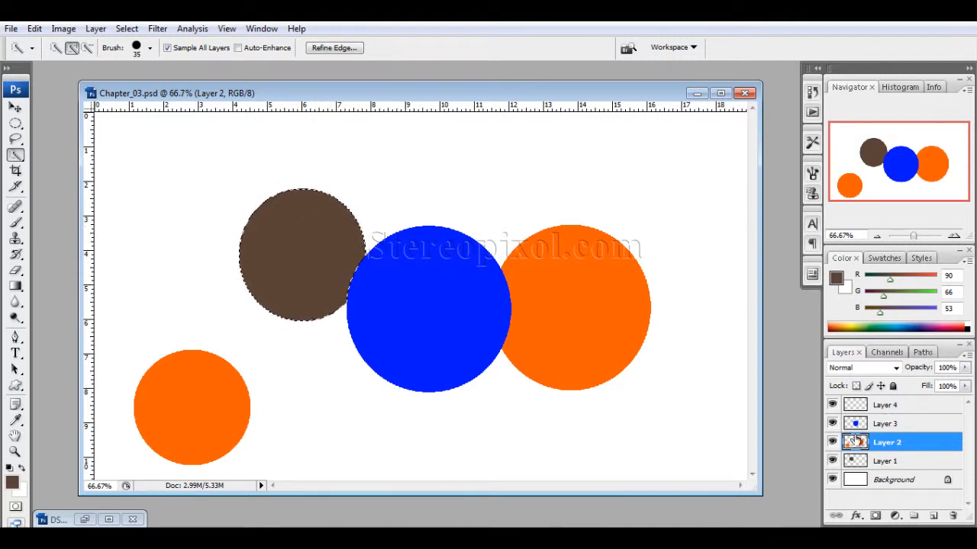
- Hide Layer 3, deselect and quick-select the complete brown circle with Layer 2 active, then show Layer 3 again
{"action": "left_click", "coordinate": [833, 423]}
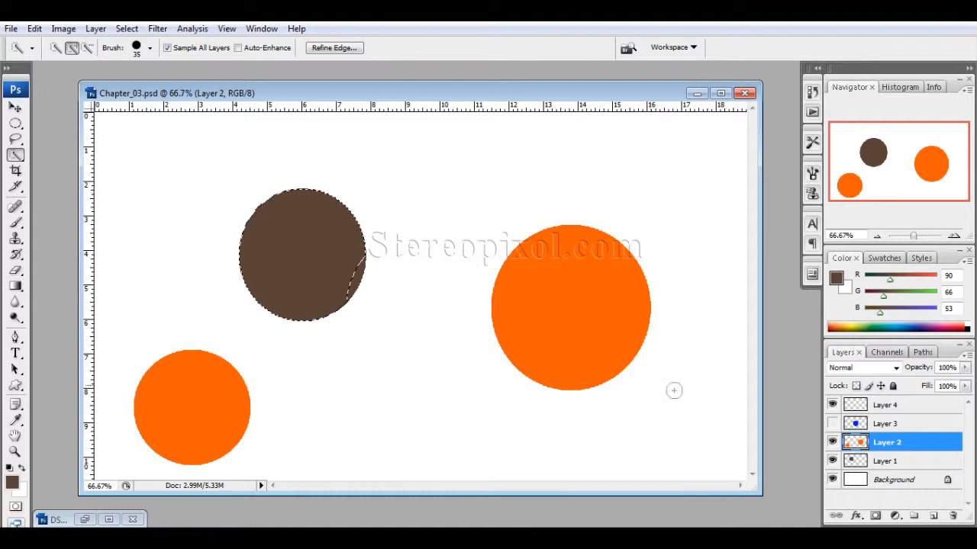
{"action": "key", "text": "ctrl+d"}
{"action": "left_click", "coordinate": [344, 290]}
{"action": "left_click", "coordinate": [832, 424]}
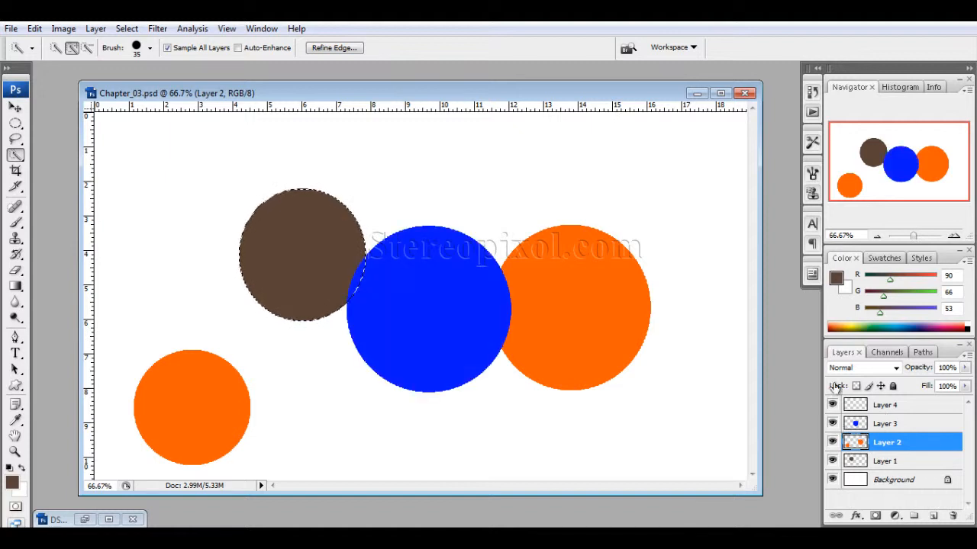
- Enable Auto-Enhance and extend the quick selection past the brown circle's upper-right edge into the white background
{"action": "left_click", "coordinate": [245, 50]}
{"action": "left_click_drag", "start_coordinate": [310, 177], "coordinate": [392, 279]}
{"action": "left_click", "coordinate": [380, 203]}
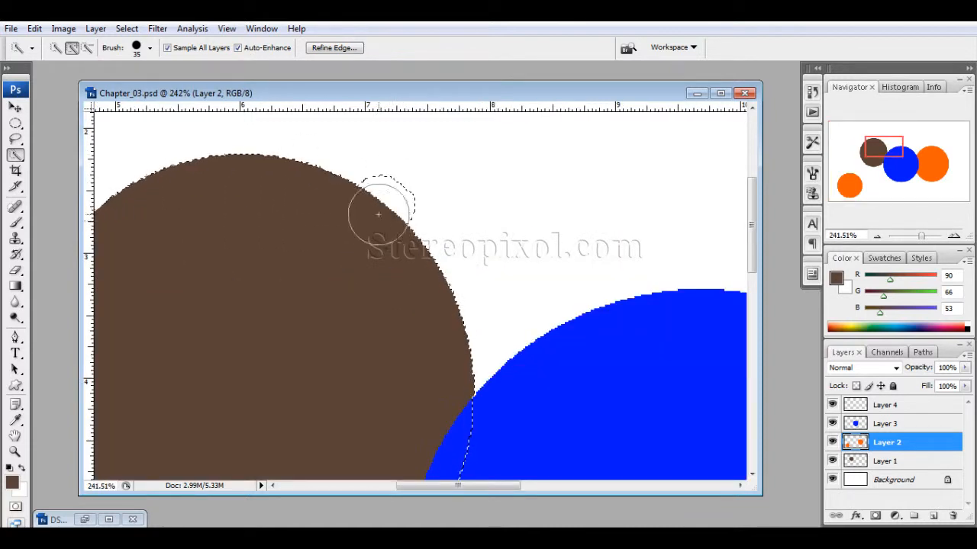
{"action": "left_click_drag", "start_coordinate": [376, 195], "coordinate": [377, 247]}
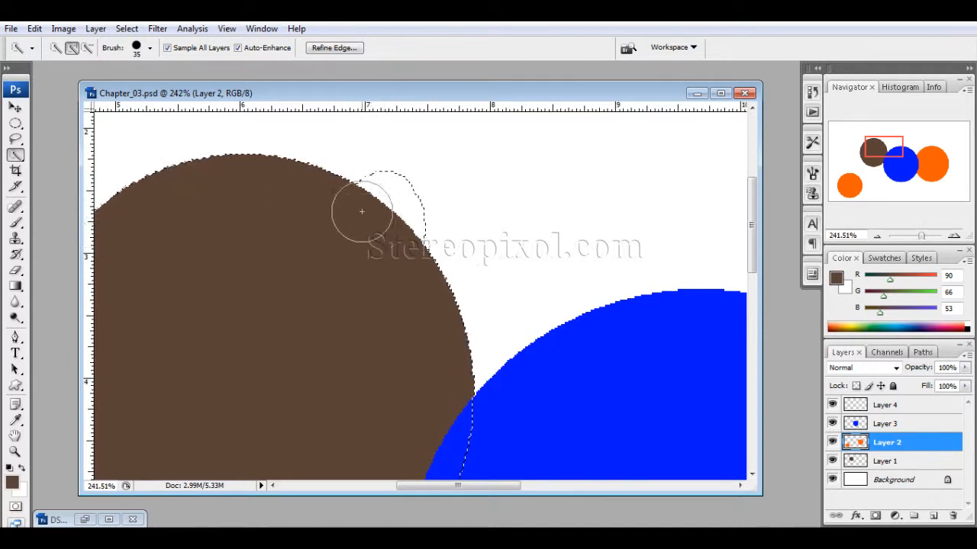
{"action": "left_click_drag", "start_coordinate": [365, 193], "coordinate": [388, 239]}
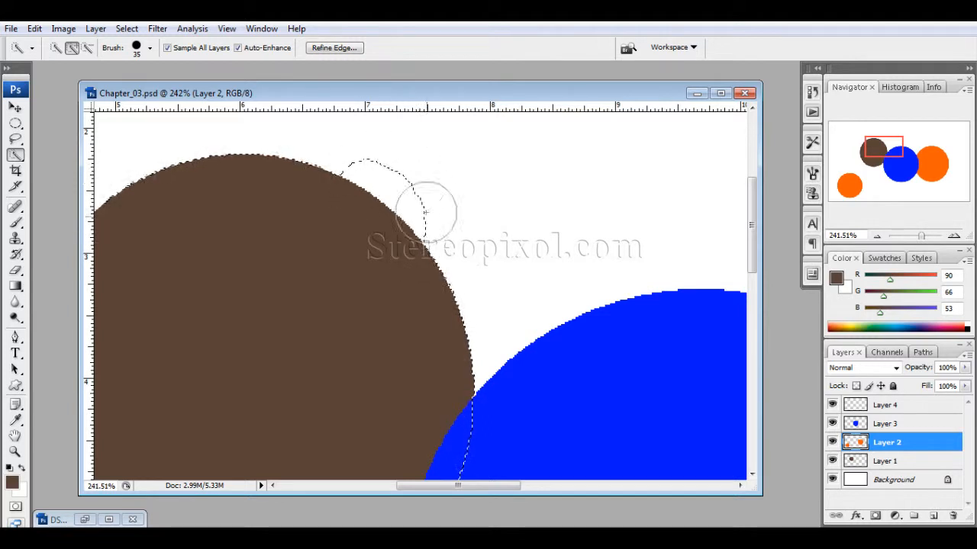
{"action": "mouse_move", "coordinate": [418, 244]}
{"action": "left_mouse_down"}
{"action": "mouse_move", "coordinate": [418, 273]}
{"action": "mouse_move", "coordinate": [387, 220]}
{"action": "mouse_move", "coordinate": [411, 231]}
{"action": "mouse_move", "coordinate": [386, 279]}
{"action": "left_mouse_up"}
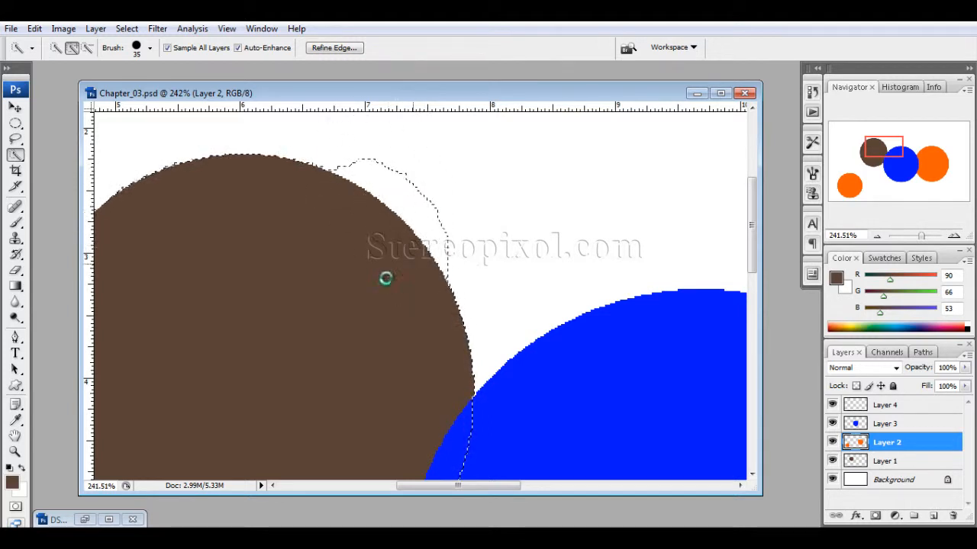
{"action": "mouse_move", "coordinate": [364, 226]}
{"action": "left_mouse_down"}
{"action": "mouse_move", "coordinate": [381, 196]}
{"action": "mouse_move", "coordinate": [350, 176]}
{"action": "left_mouse_up"}
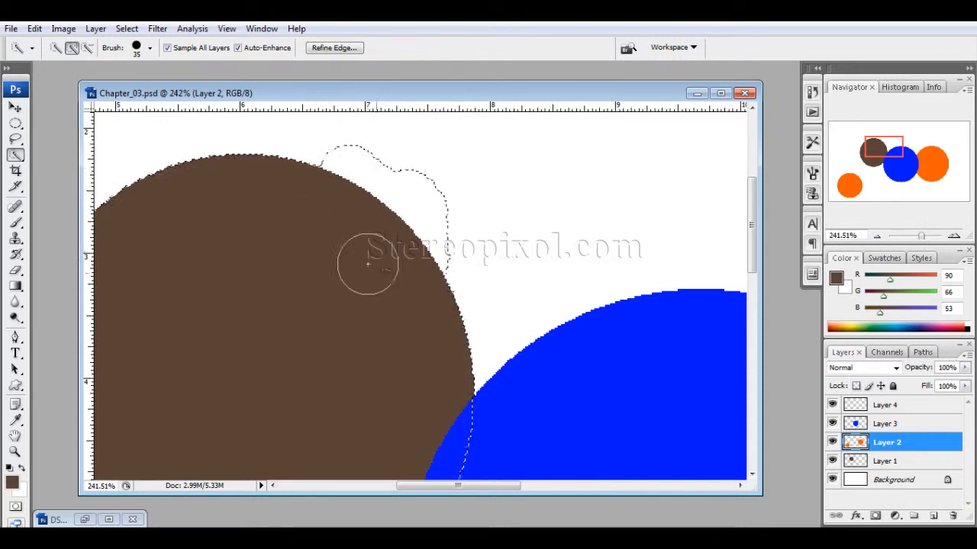
{"action": "left_click_drag", "start_coordinate": [434, 256], "coordinate": [438, 269]}
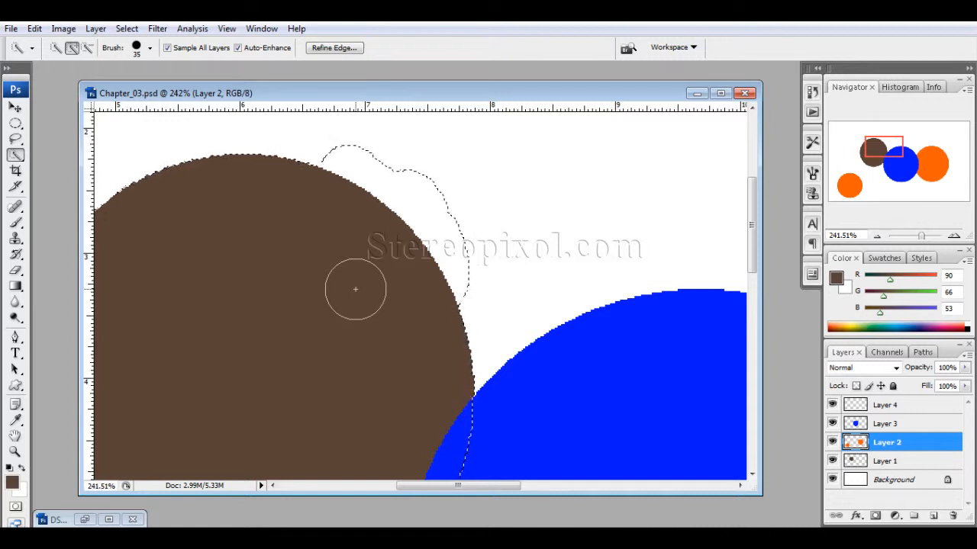
{"action": "left_click", "coordinate": [446, 221]}
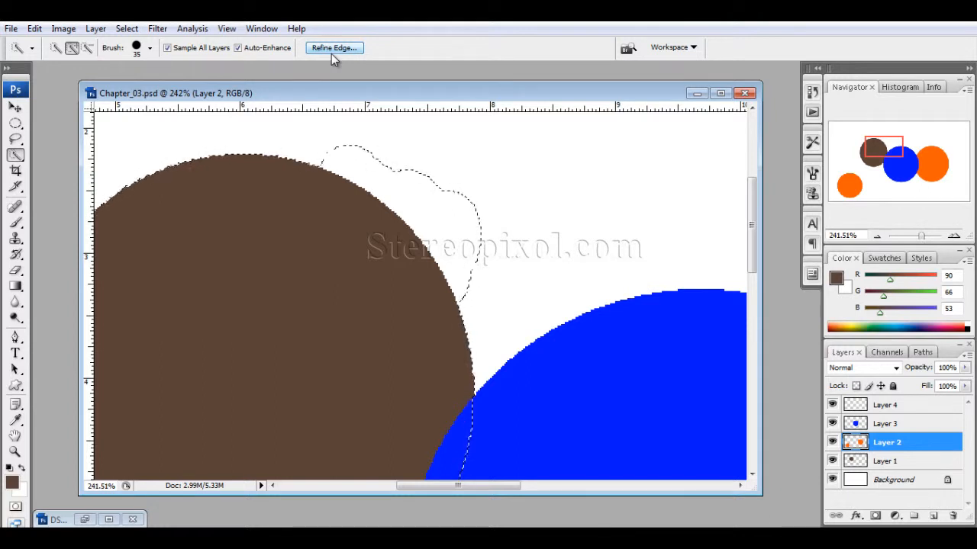
- Turn off Auto-Enhance and deselect, returning to the full canvas view
{"action": "left_click", "coordinate": [241, 48]}
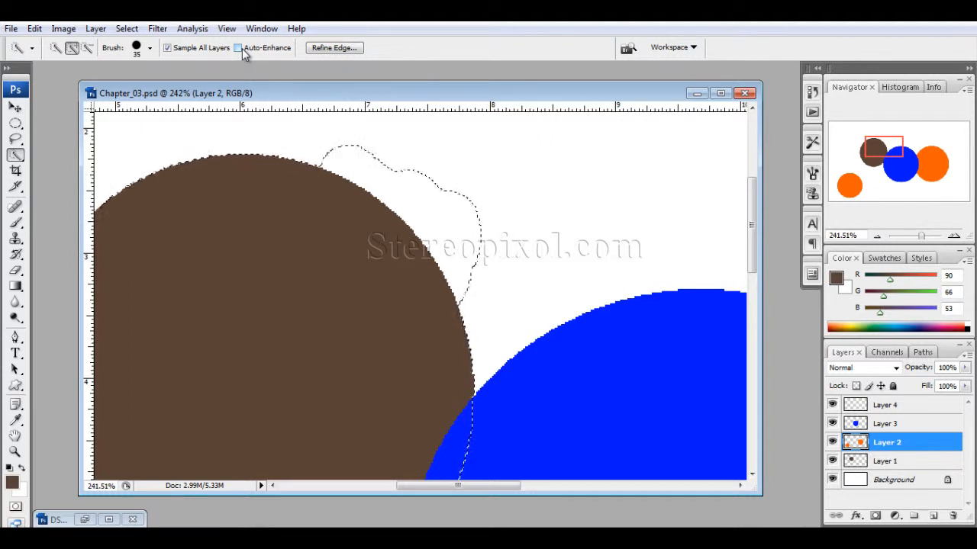
{"action": "key", "text": "ctrl+d"}
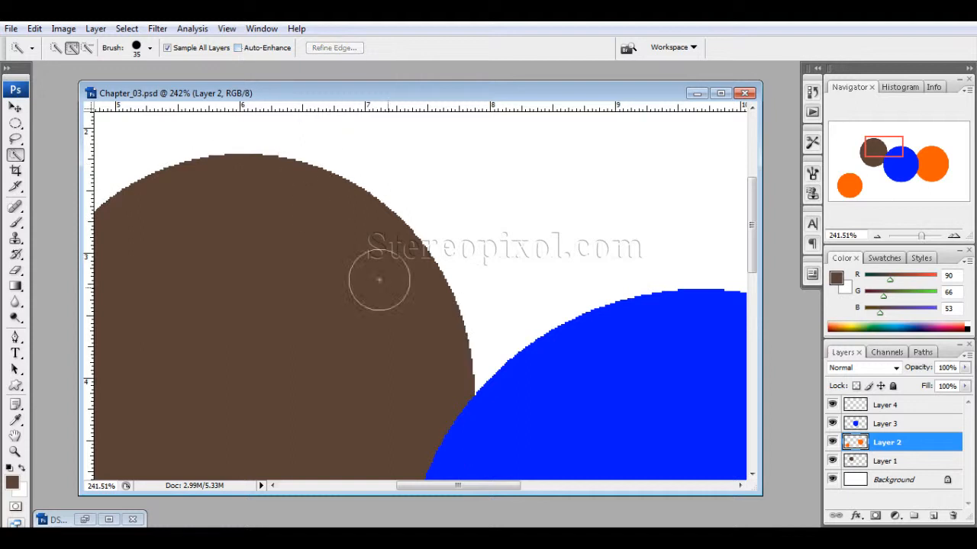
{"action": "key", "text": "ctrl+0"}
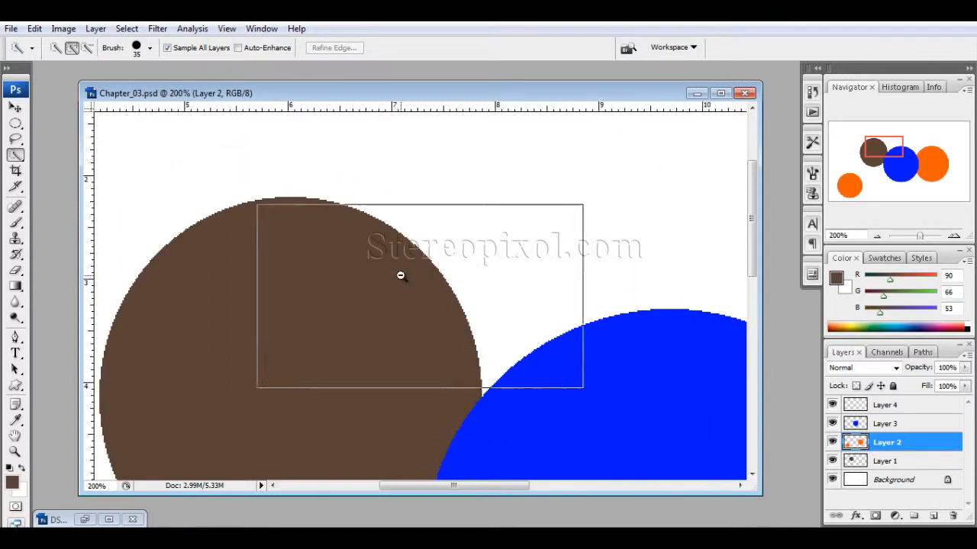
- Use the Magic Wand with a tolerance of 0 to sample Layer 2 at the brown circle, with Sample All Layers off
{"action": "right_click", "coordinate": [17, 156]}
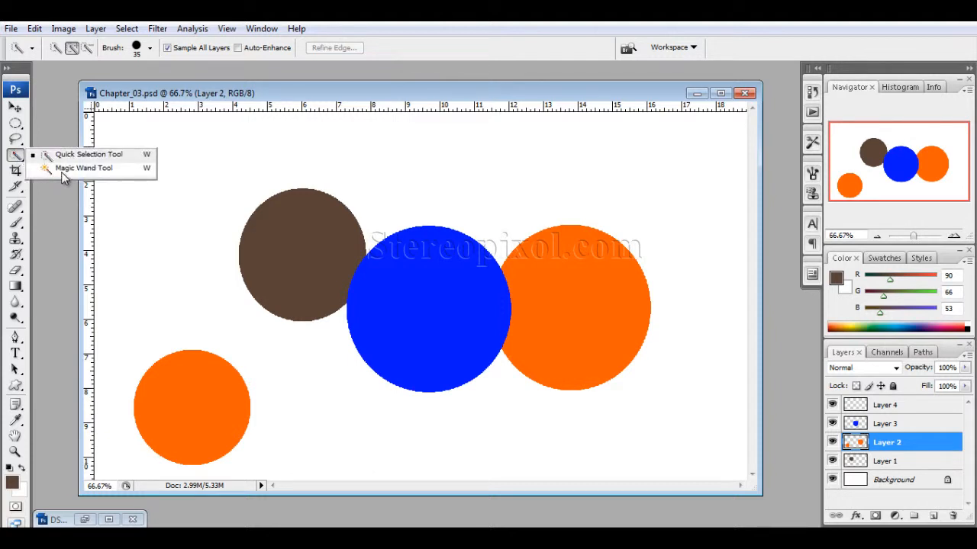
{"action": "left_click", "coordinate": [72, 167]}
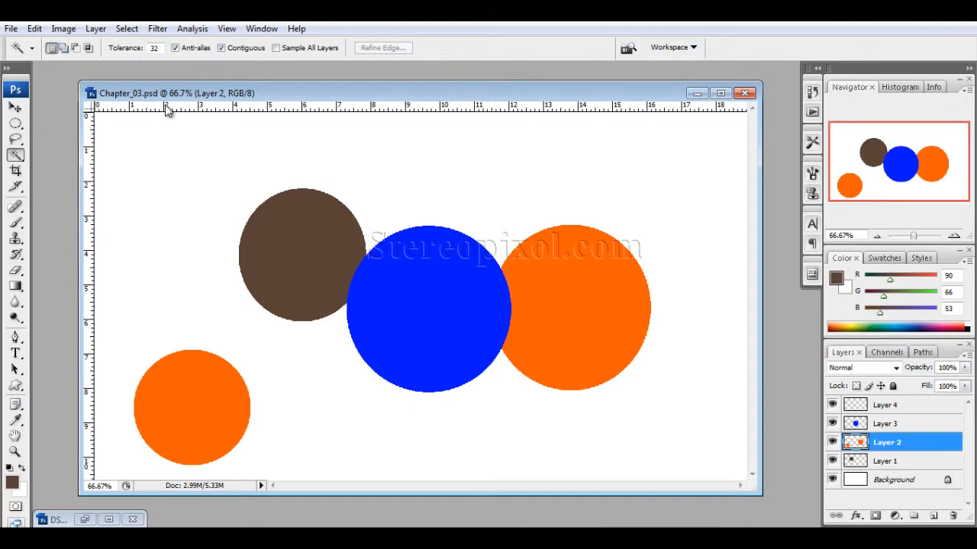
{"action": "left_click", "coordinate": [127, 52]}
{"action": "type", "text": "0"}
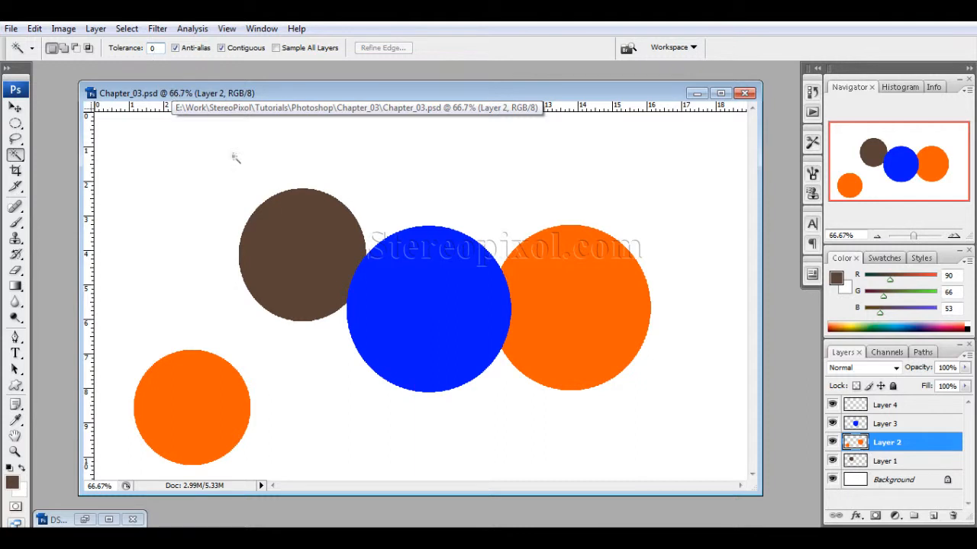
{"action": "left_click", "coordinate": [298, 228]}
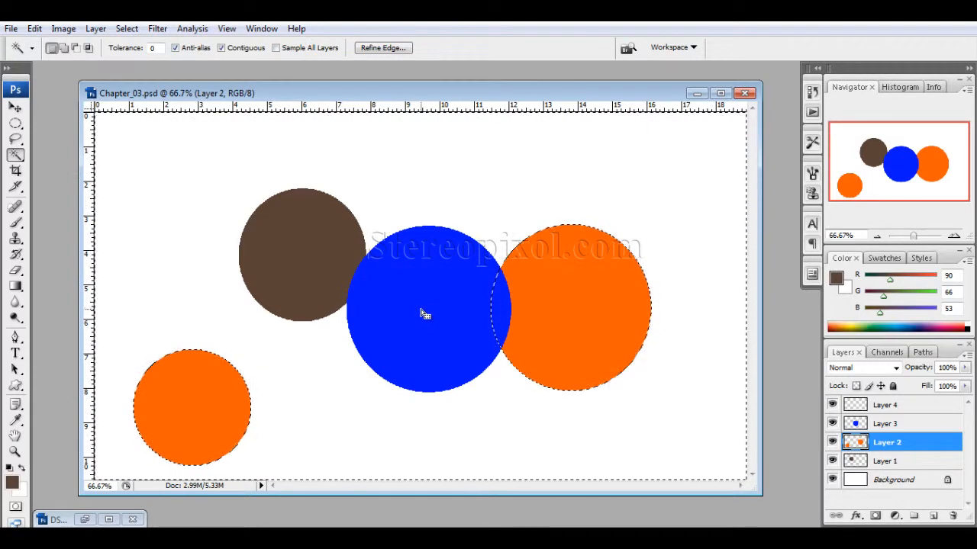
- Hide Layers 1, 3 and 4 to examine the selection on Layer 2 alone, and show them again
{"action": "left_click", "coordinate": [832, 461]}
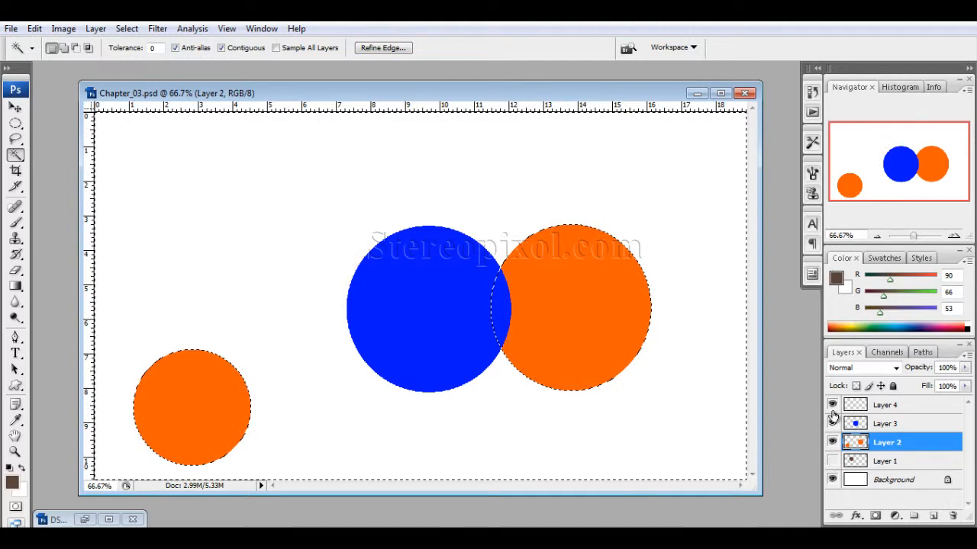
{"action": "left_click", "coordinate": [832, 423]}
{"action": "left_click", "coordinate": [833, 404]}
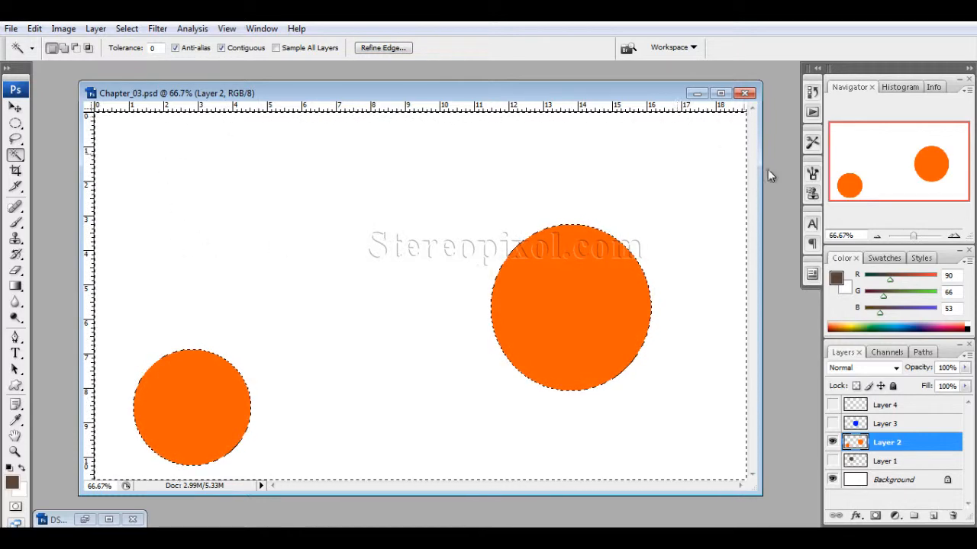
{"action": "left_click", "coordinate": [833, 424]}
{"action": "left_click", "coordinate": [832, 405]}
{"action": "left_click", "coordinate": [833, 461]}
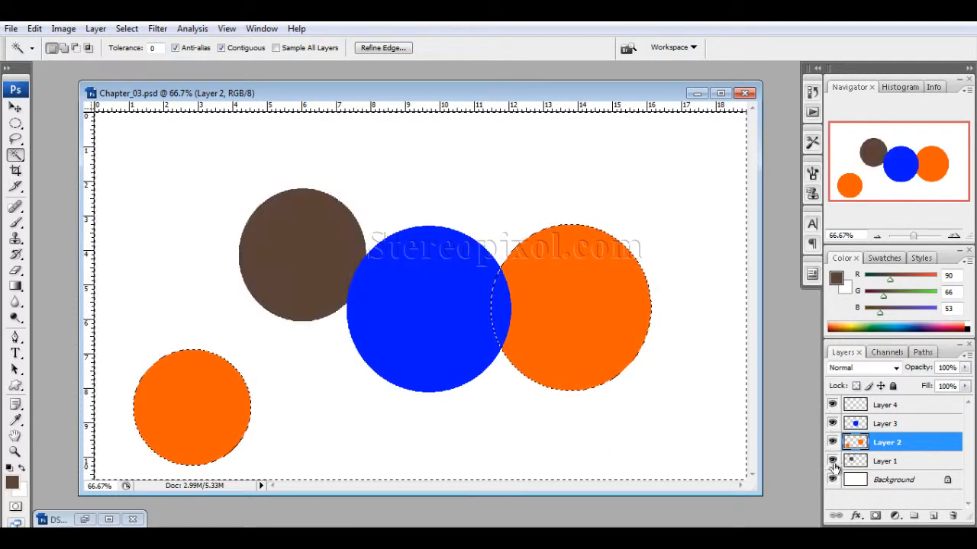
- Deselect, enable Sample All Layers and select the brown circle with the Magic Wand while Layer 2 is active
{"action": "key", "text": "ctrl+d"}
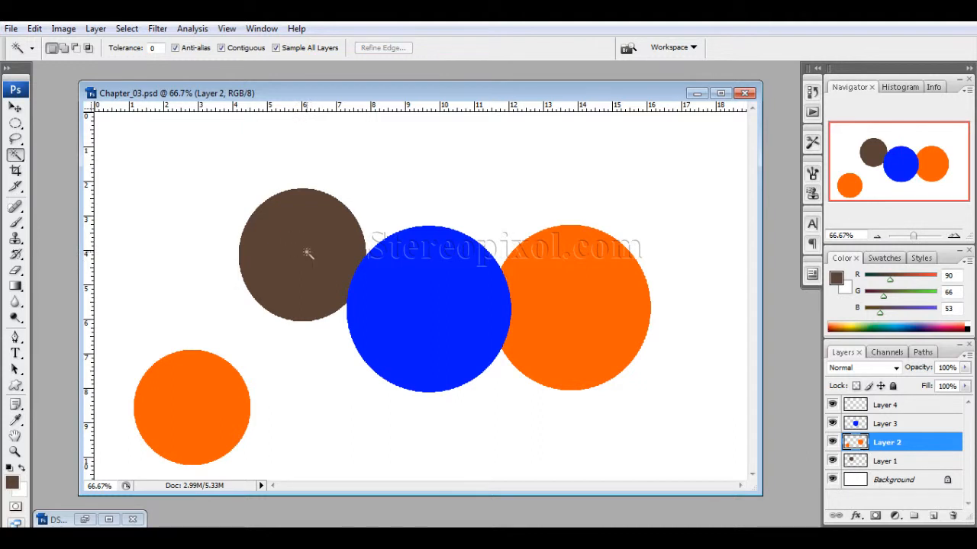
{"action": "left_click", "coordinate": [305, 256]}
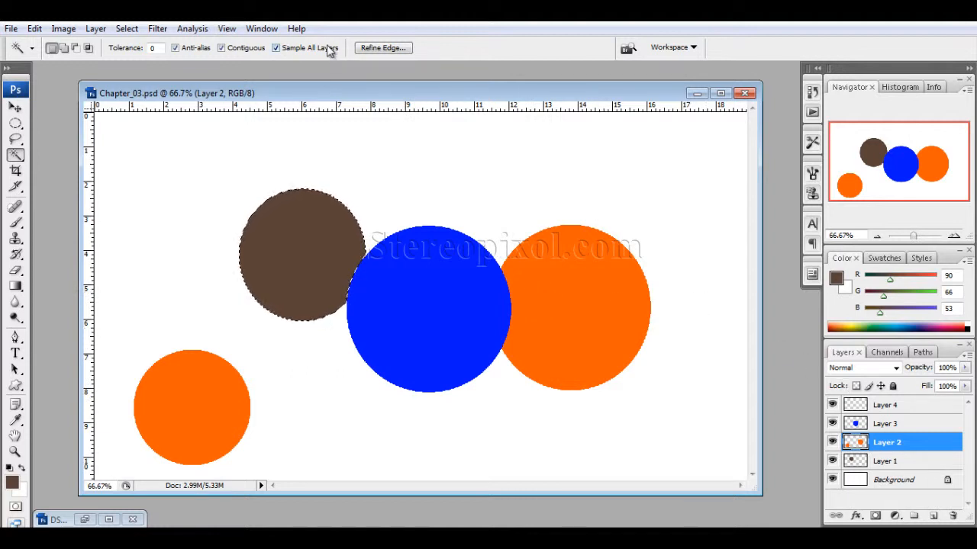
{"action": "left_click", "coordinate": [15, 155]}
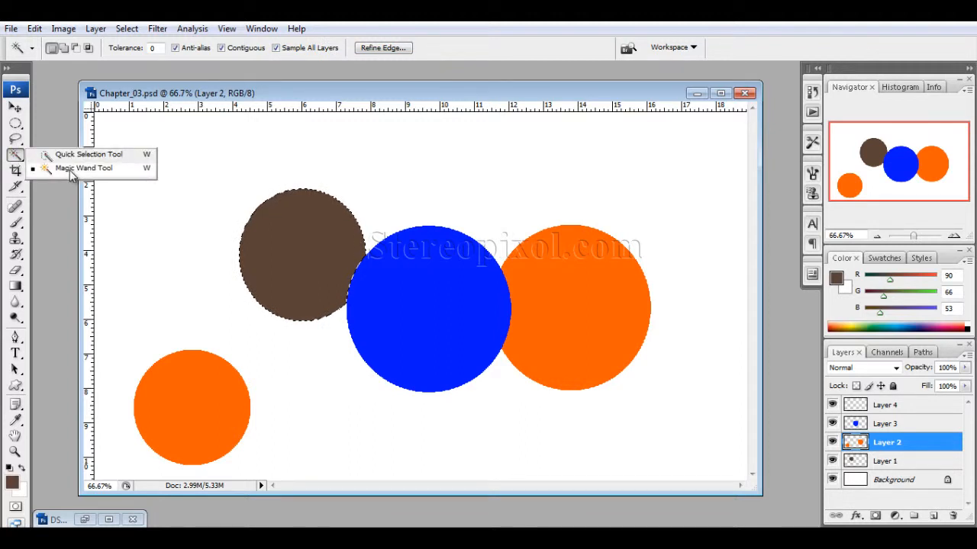
{"action": "left_click", "coordinate": [71, 174]}
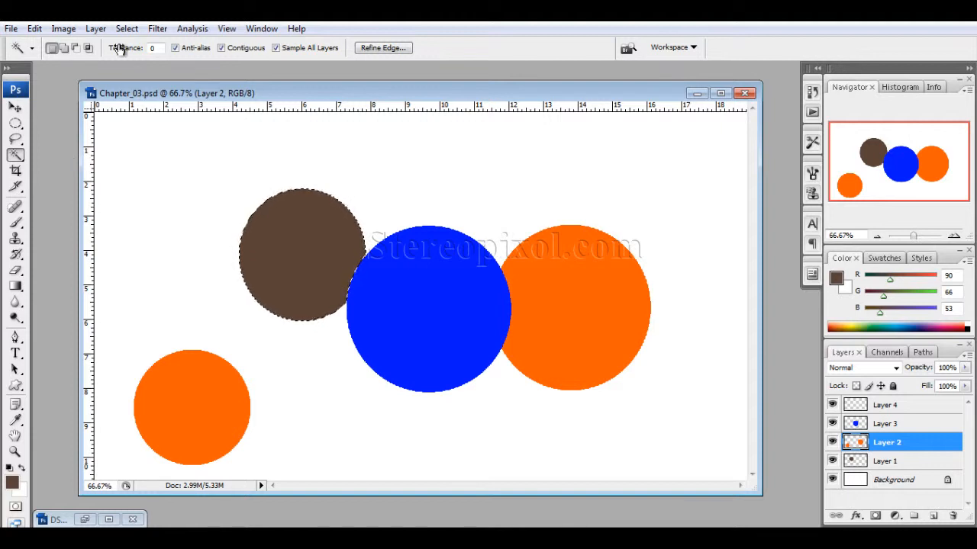
- Set the Magic Wand tolerance to 100, clear the selection and select the brown circle again
{"action": "left_click", "coordinate": [152, 47]}
{"action": "type", "text": "100"}
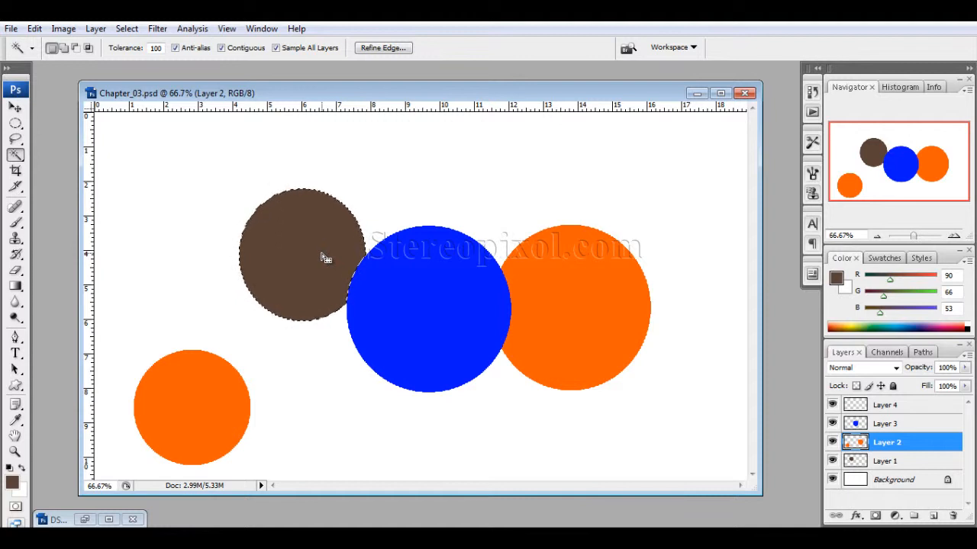
{"action": "key", "text": "ctrl+d"}
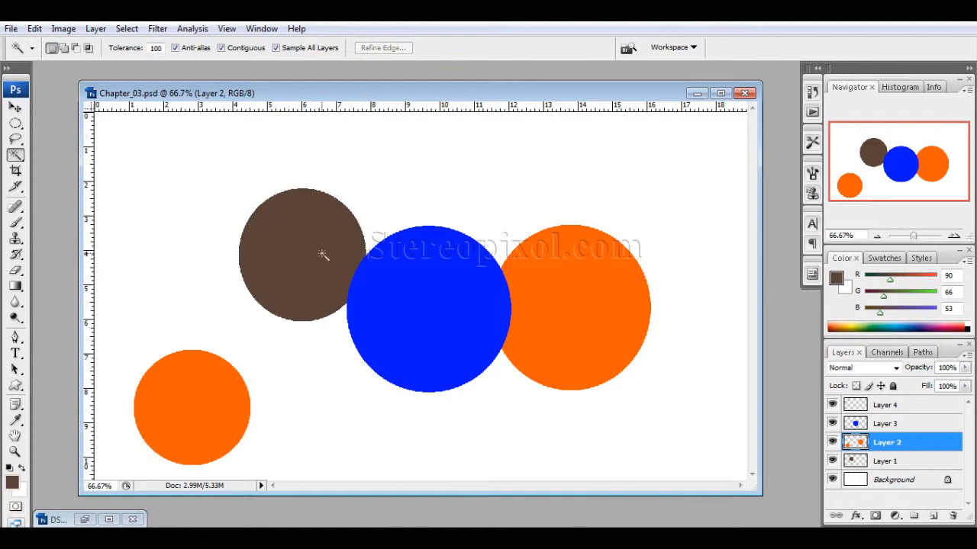
{"action": "left_click", "coordinate": [345, 262]}
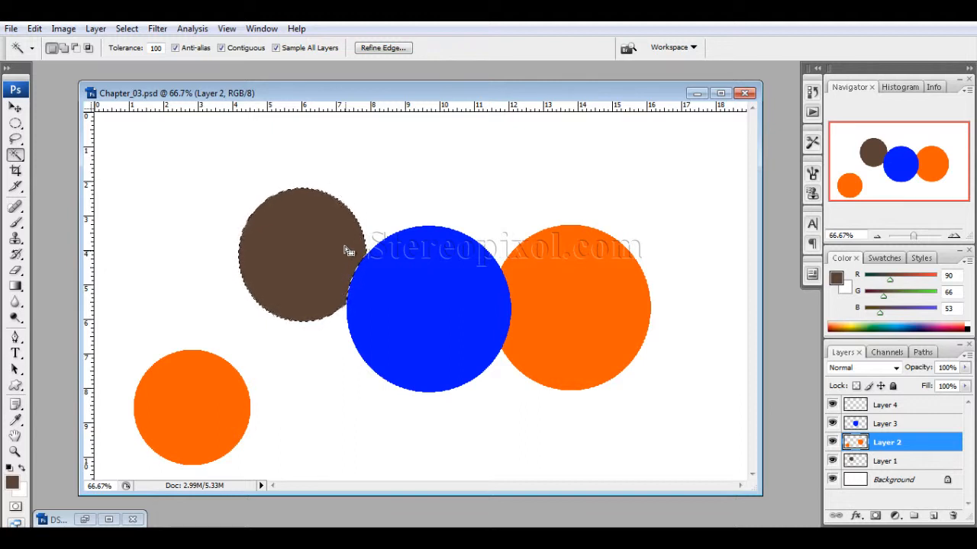
- Restore the DSCN0319.JPG photo window, clear its selection and sample the main dome with the Magic Wand at tolerance 0
{"action": "left_click", "coordinate": [84, 519]}
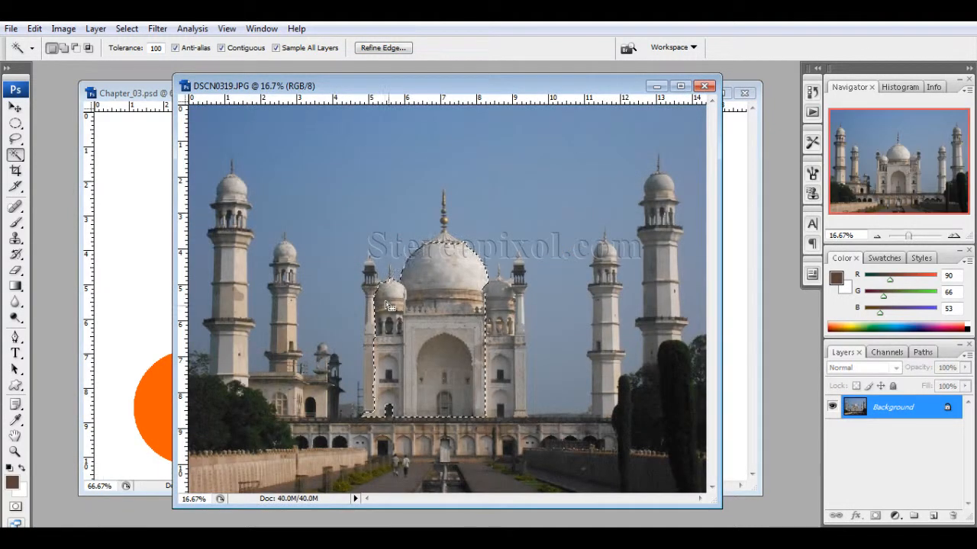
{"action": "key", "text": "ctrl+d"}
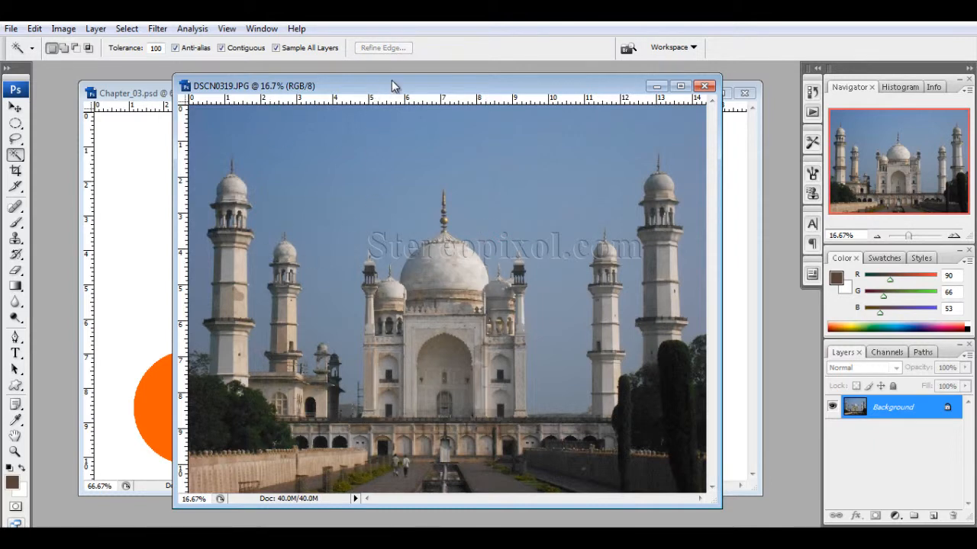
{"action": "left_click_drag", "start_coordinate": [391, 86], "coordinate": [401, 80]}
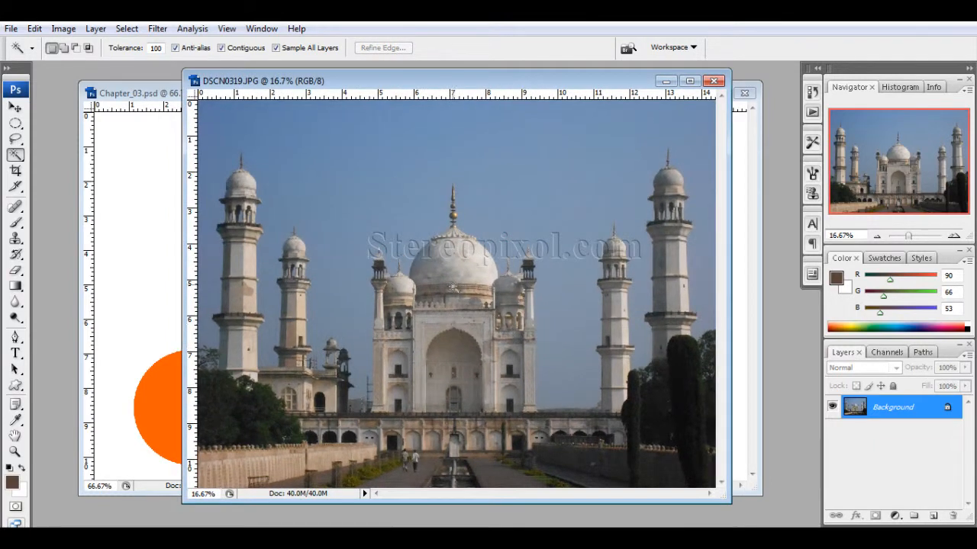
{"action": "double_click", "coordinate": [159, 47]}
{"action": "left_click", "coordinate": [453, 267]}
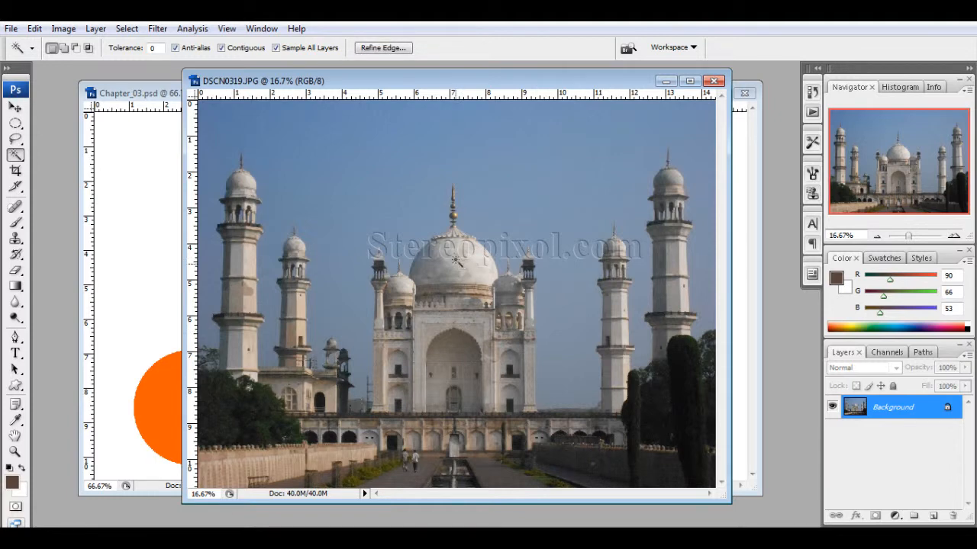
- Turn off Sample All Layers and sample the sky with the Magic Wand at tolerance 1
{"action": "left_click", "coordinate": [305, 48]}
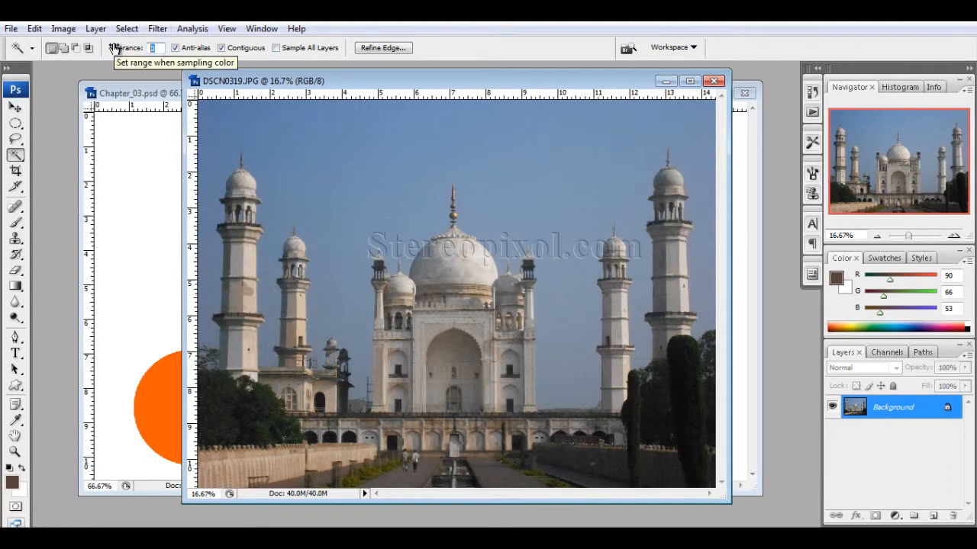
{"action": "type", "text": "1"}
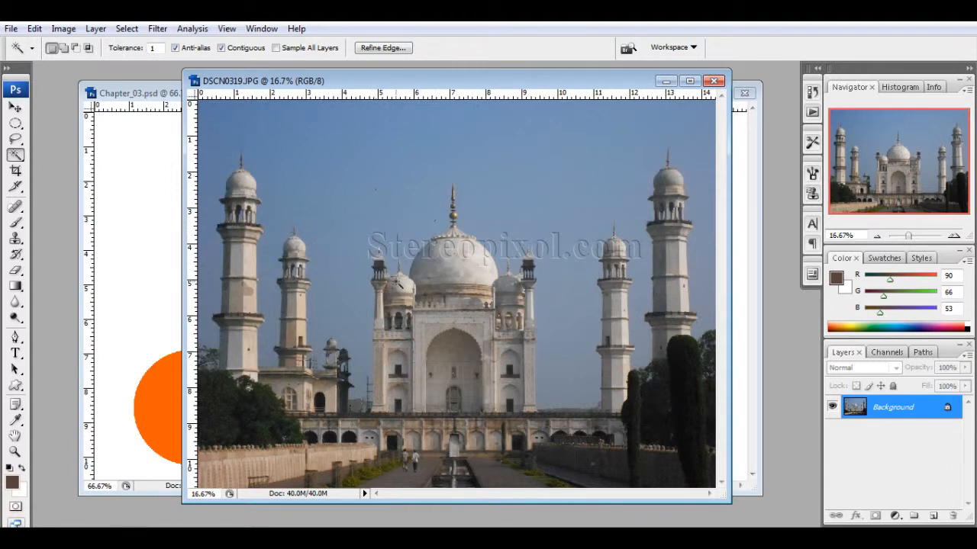
- Examine the extent of the sky selection in the photo, from individual pixels out to the wider sky
{"action": "left_click_drag", "start_coordinate": [378, 198], "coordinate": [396, 233]}
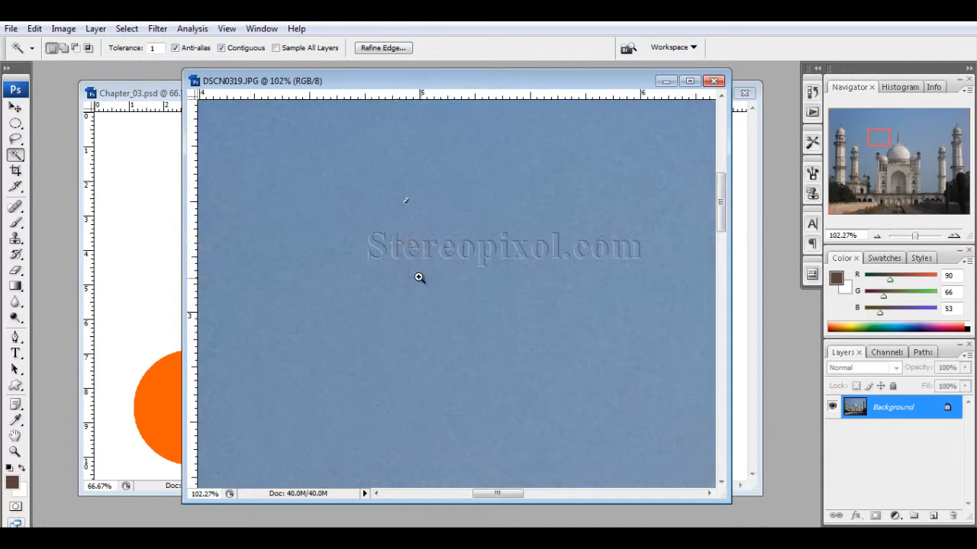
{"action": "left_click_drag", "start_coordinate": [366, 174], "coordinate": [461, 245]}
{"action": "left_click_drag", "start_coordinate": [356, 202], "coordinate": [447, 283]}
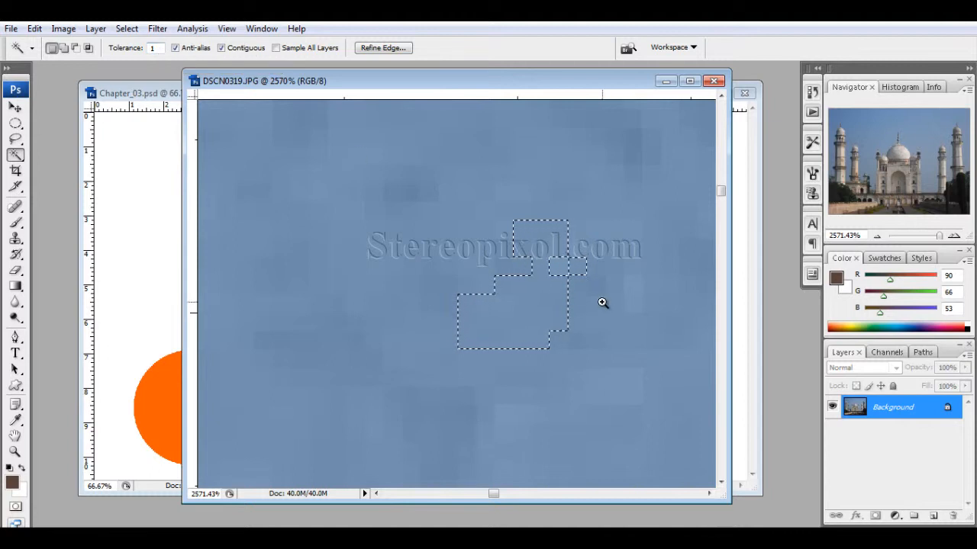
{"action": "left_click", "coordinate": [494, 296], "text": "alt"}
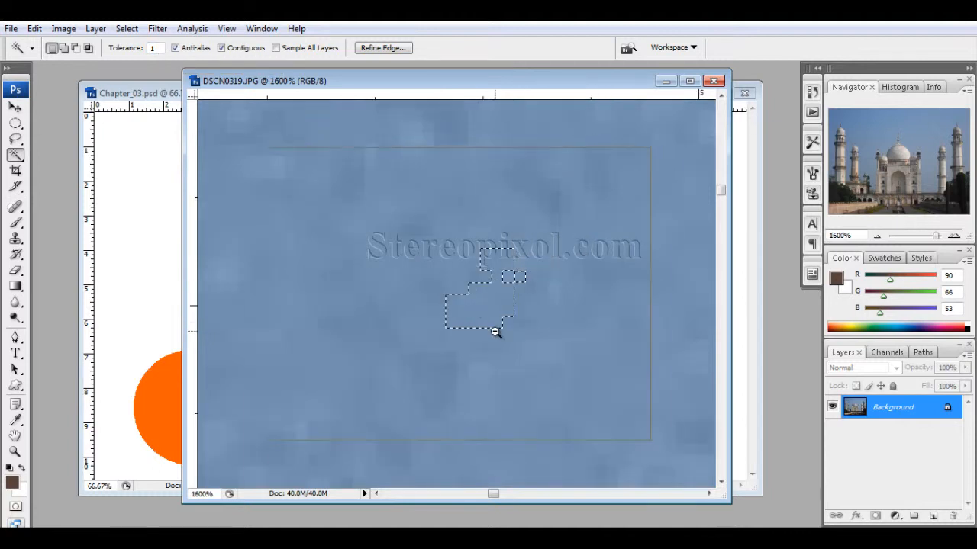
{"action": "left_click", "coordinate": [496, 332], "text": "alt"}
{"action": "left_click", "coordinate": [495, 332], "text": "alt"}
{"action": "left_click", "coordinate": [495, 332], "text": "alt"}
{"action": "left_click", "coordinate": [495, 332], "text": "alt"}
{"action": "left_click", "coordinate": [493, 330], "text": "alt"}
{"action": "left_click", "coordinate": [491, 327], "text": "alt"}
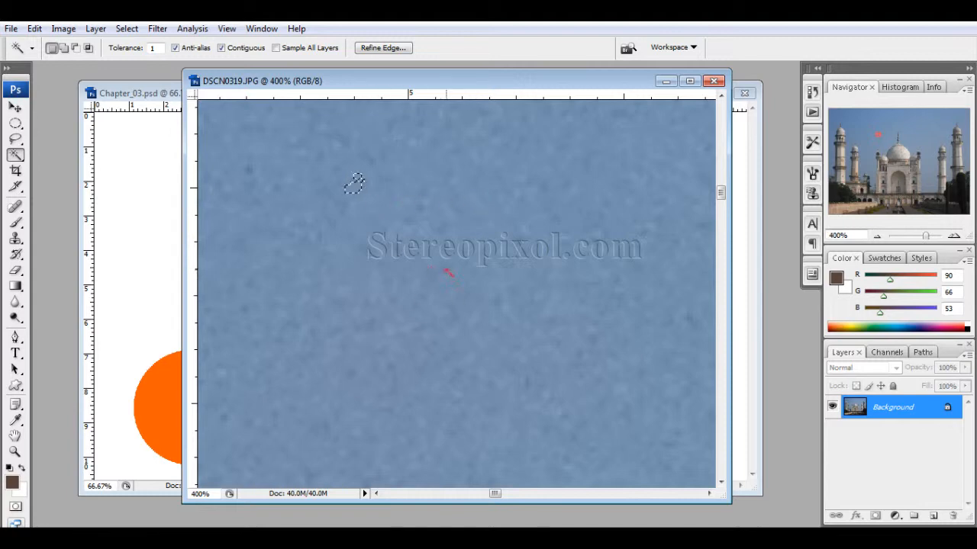
{"action": "left_click_drag", "start_coordinate": [378, 215], "coordinate": [455, 252]}
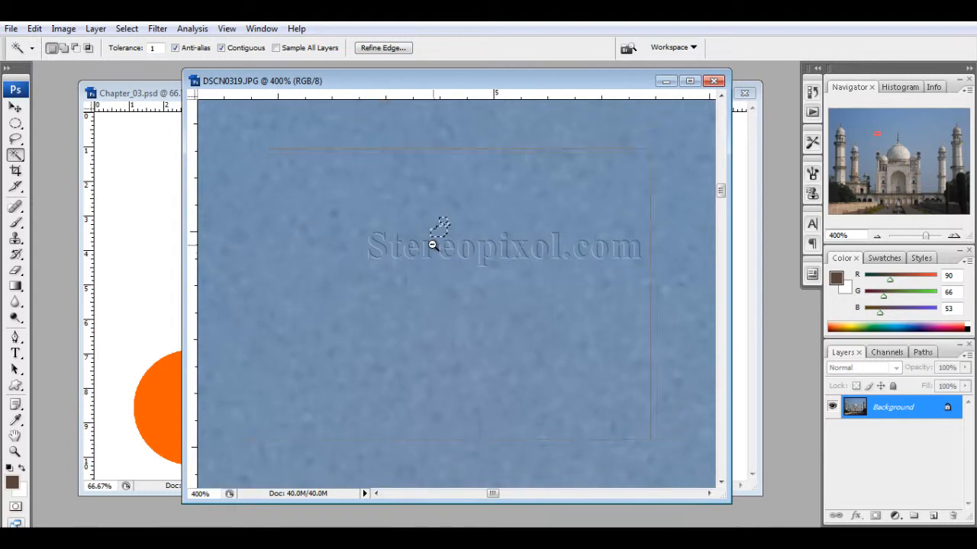
{"action": "left_click", "coordinate": [434, 245], "text": "alt"}
{"action": "left_click", "coordinate": [439, 282], "text": "alt"}
{"action": "left_click", "coordinate": [444, 301], "text": "alt"}
{"action": "left_click", "coordinate": [449, 309], "text": "alt"}
{"action": "left_click", "coordinate": [460, 325], "text": "alt"}
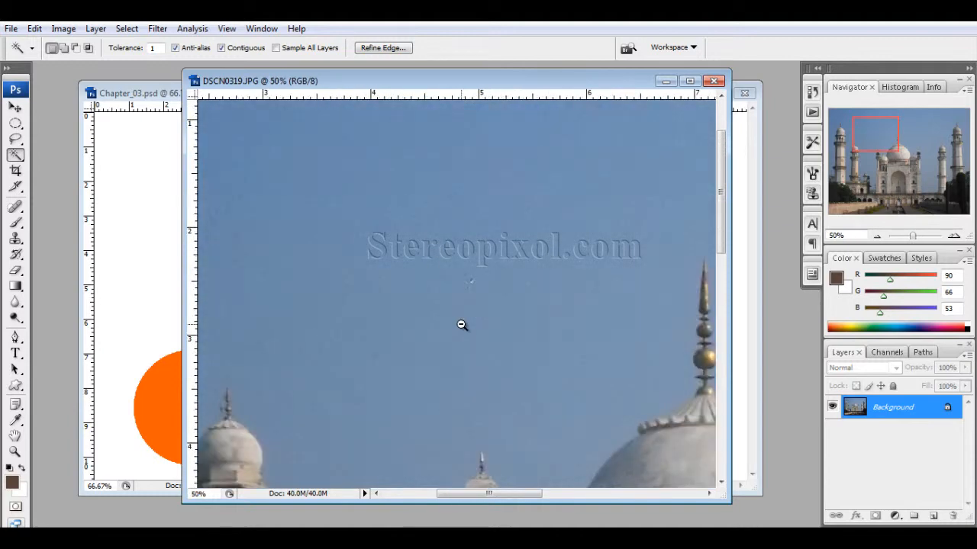
{"action": "left_click", "coordinate": [460, 293], "text": "alt"}
{"action": "left_click", "coordinate": [460, 293]}
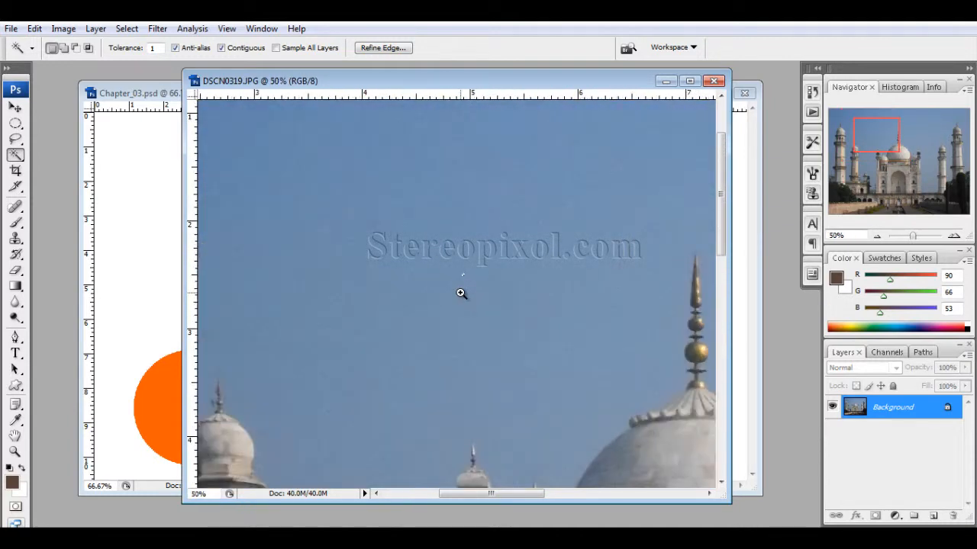
- Deselect, set the Magic Wand tolerance to 100 and sample the sky in the photo
{"action": "left_click", "coordinate": [460, 293], "text": "alt"}
{"action": "left_click", "coordinate": [460, 293], "text": "alt"}
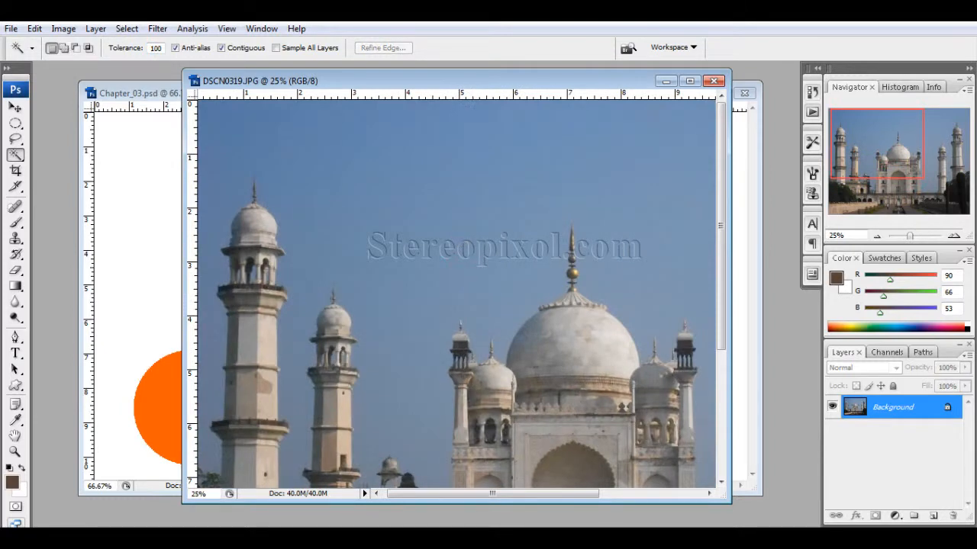
{"action": "left_click", "coordinate": [387, 226], "text": "alt"}
{"action": "left_click", "coordinate": [387, 226], "text": "alt"}
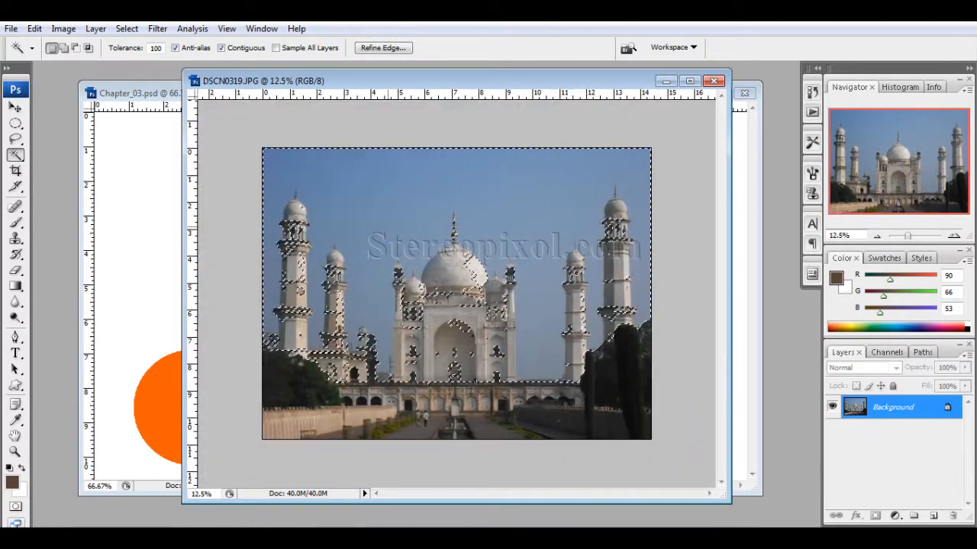
- Fill the selected area of the photo with the brown foreground color, undo the fill and deselect
{"action": "key", "text": "alt+BackSpace"}
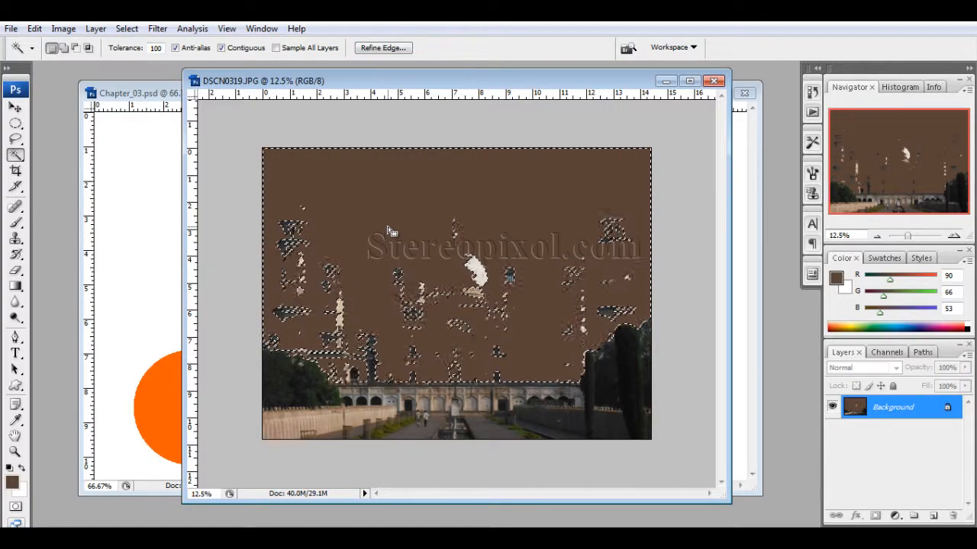
{"action": "key", "text": "ctrl+z"}
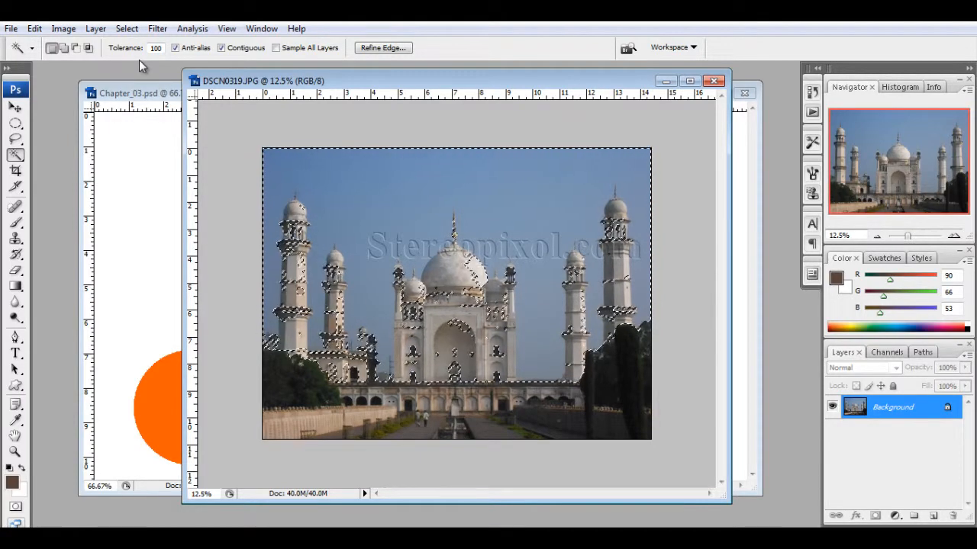
{"action": "key", "text": "ctrl+d"}
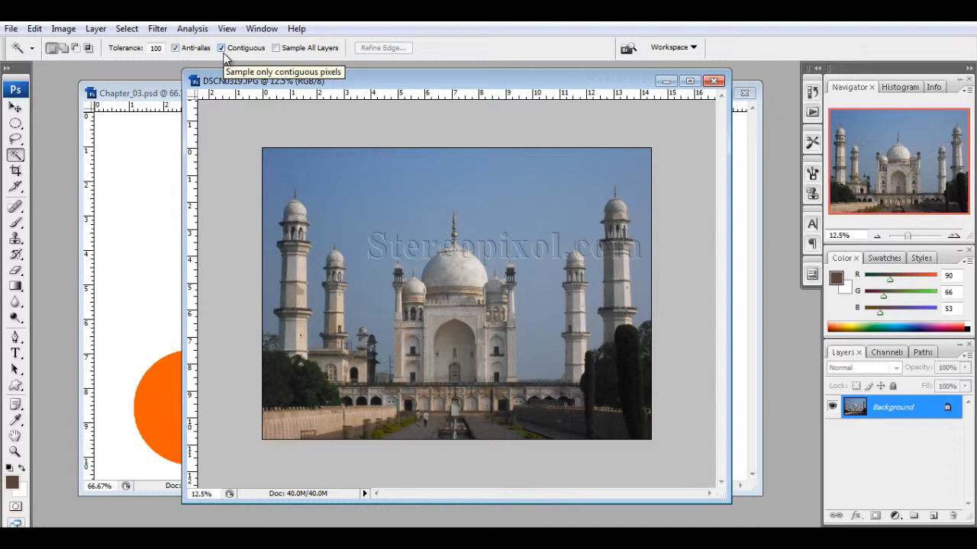
- Minimize the photo window, clear the selection in Chapter_03.psd and hide Layers 1 and 3
{"action": "left_click", "coordinate": [665, 81]}
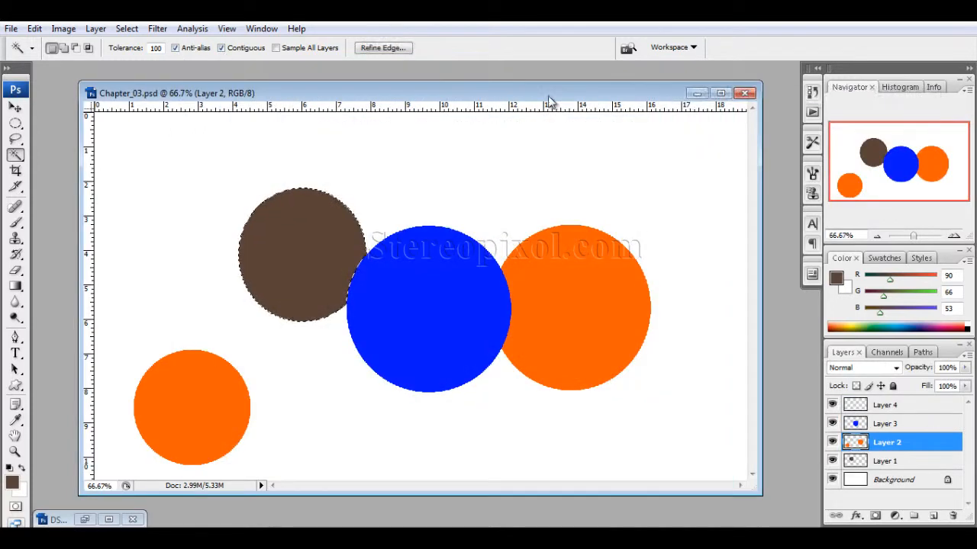
{"action": "left_click_drag", "start_coordinate": [548, 100], "coordinate": [577, 91]}
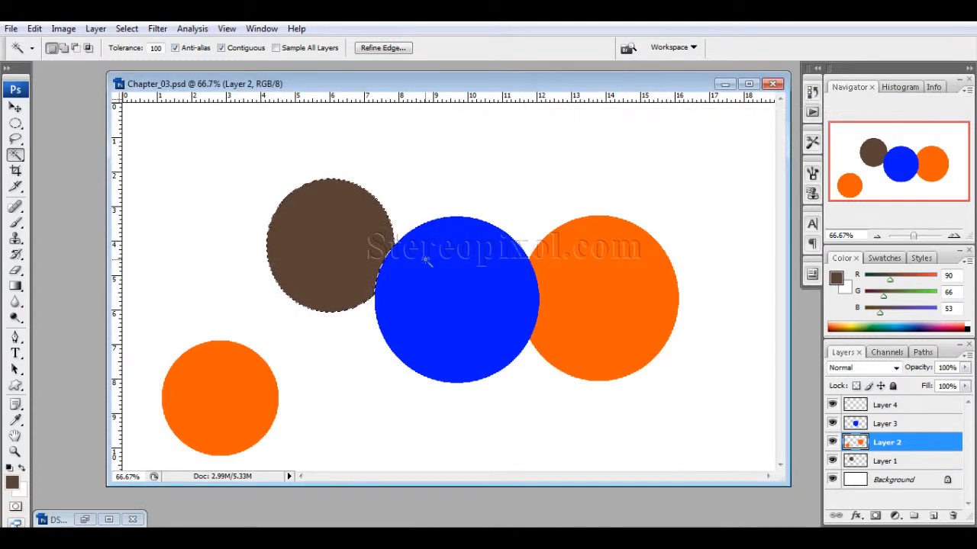
{"action": "key", "text": "ctrl+d"}
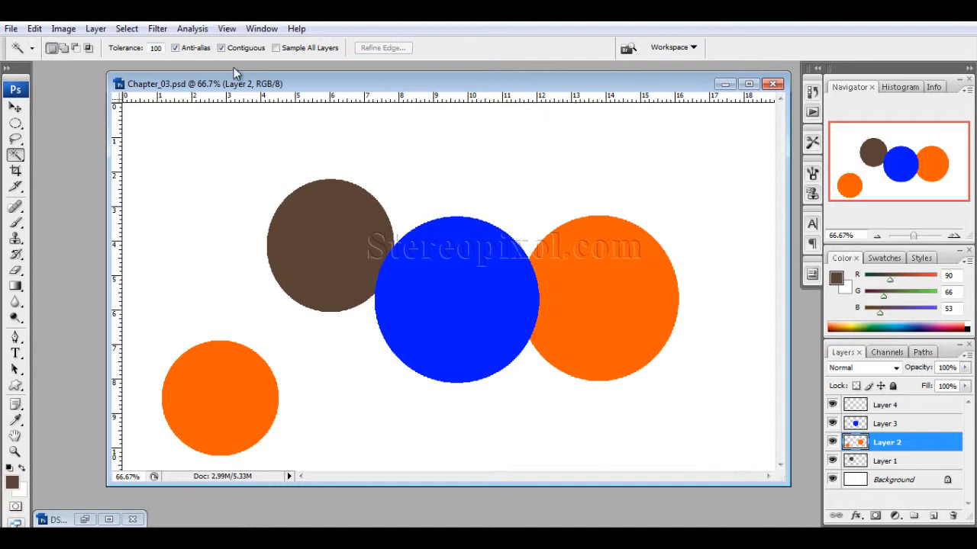
{"action": "left_click", "coordinate": [833, 424]}
{"action": "left_click", "coordinate": [833, 460]}
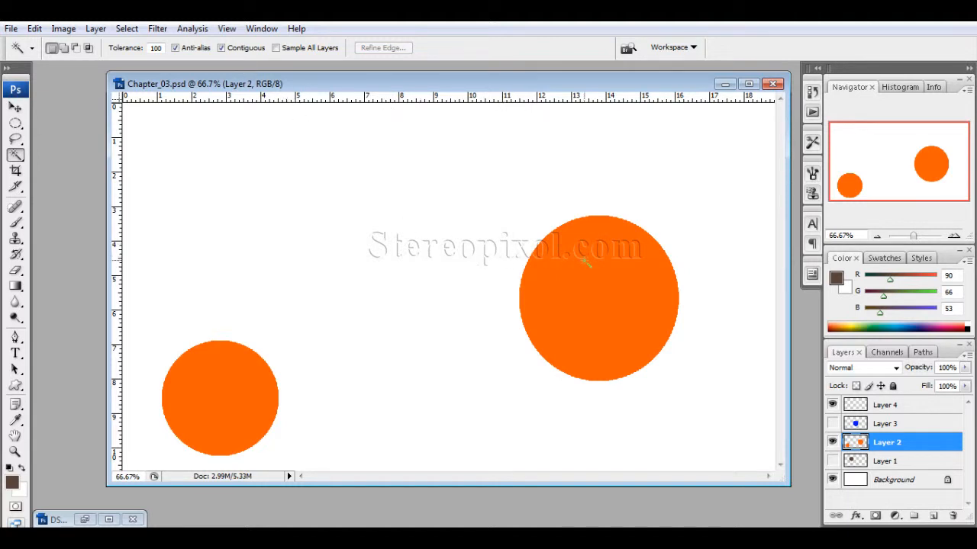
- Select the large orange circle with Contiguous on, and sample it again from no selection with Contiguous off
{"action": "left_click", "coordinate": [586, 274]}
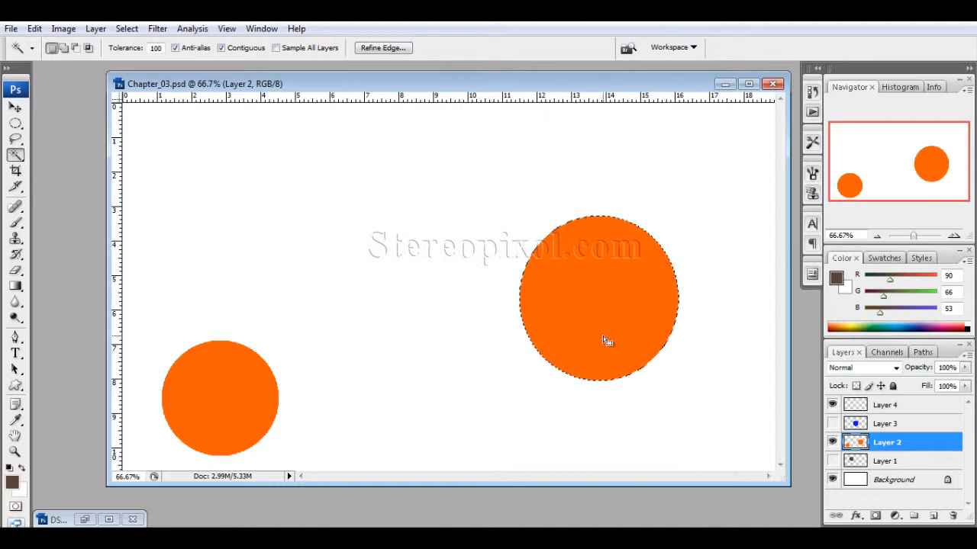
{"action": "left_click", "coordinate": [222, 48]}
{"action": "key", "text": "ctrl+d"}
{"action": "left_click", "coordinate": [626, 285]}
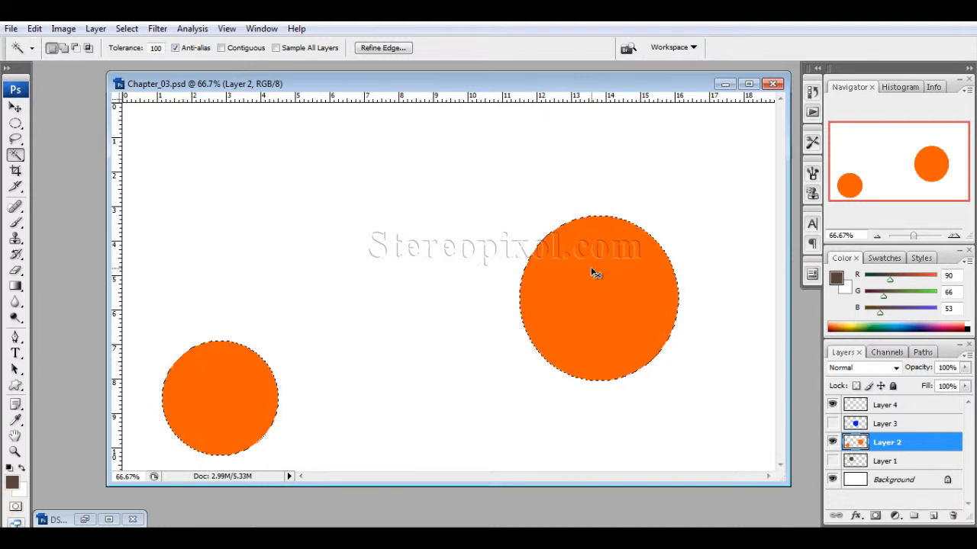
- Clear the selection, turn Contiguous back on, select the large orange circle again and deselect it
{"action": "key", "text": "ctrl+d"}
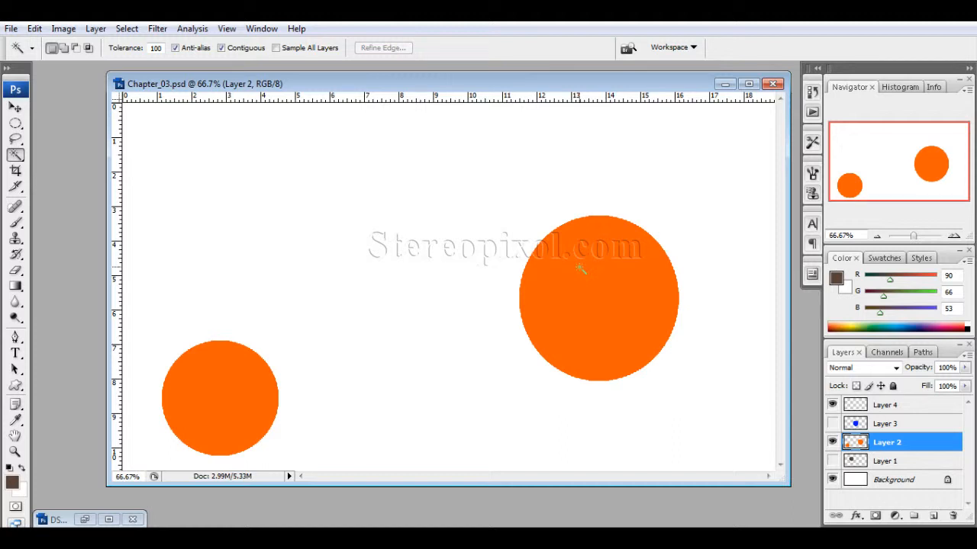
{"action": "left_click", "coordinate": [607, 322]}
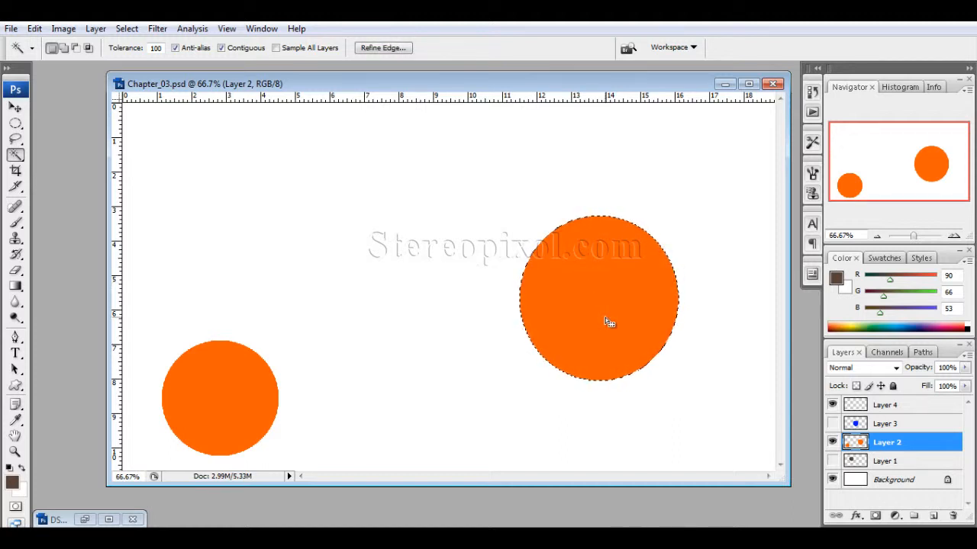
{"action": "key", "text": "ctrl+d"}
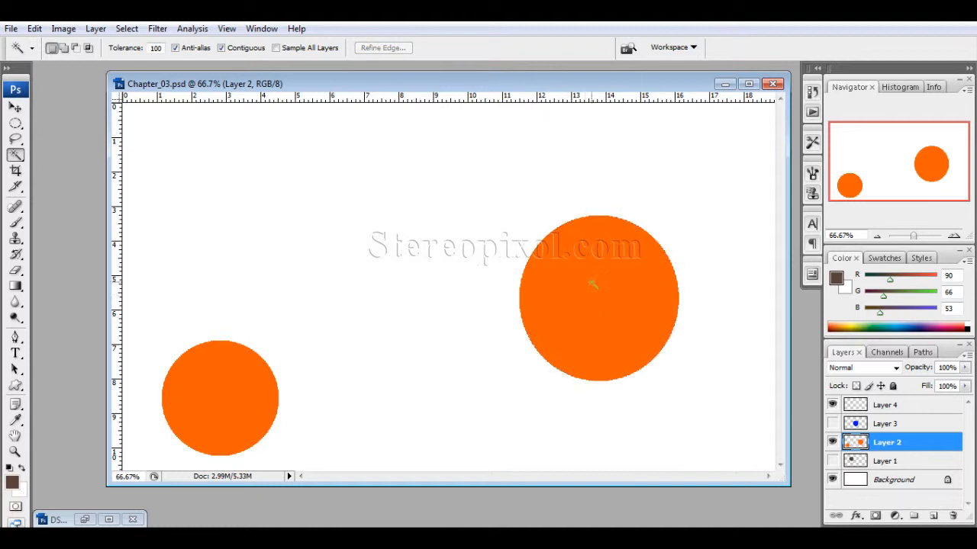
- Activate the Brush tool and set the foreground color to the small circle's orange, ff5d05
{"action": "left_click", "coordinate": [16, 224]}
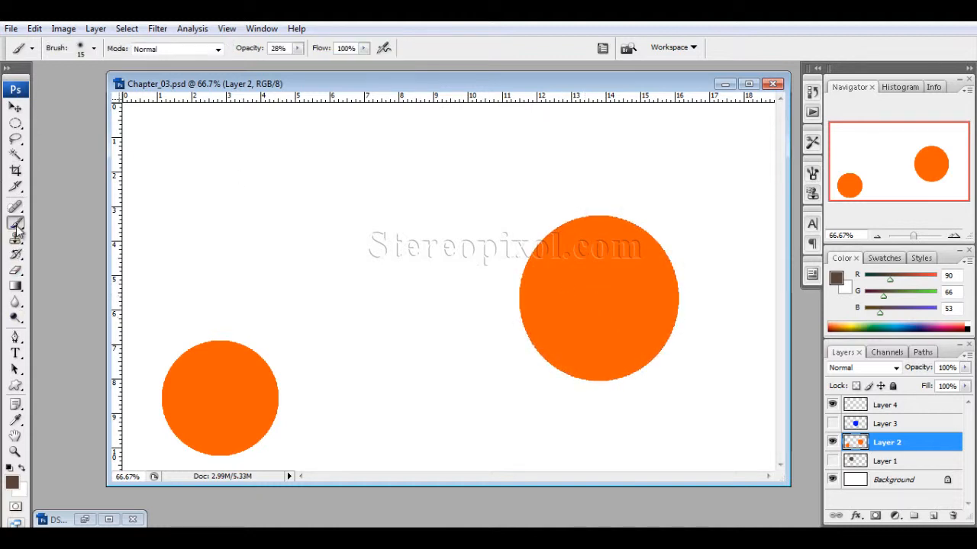
{"action": "left_click", "coordinate": [13, 477]}
{"action": "left_click", "coordinate": [198, 419]}
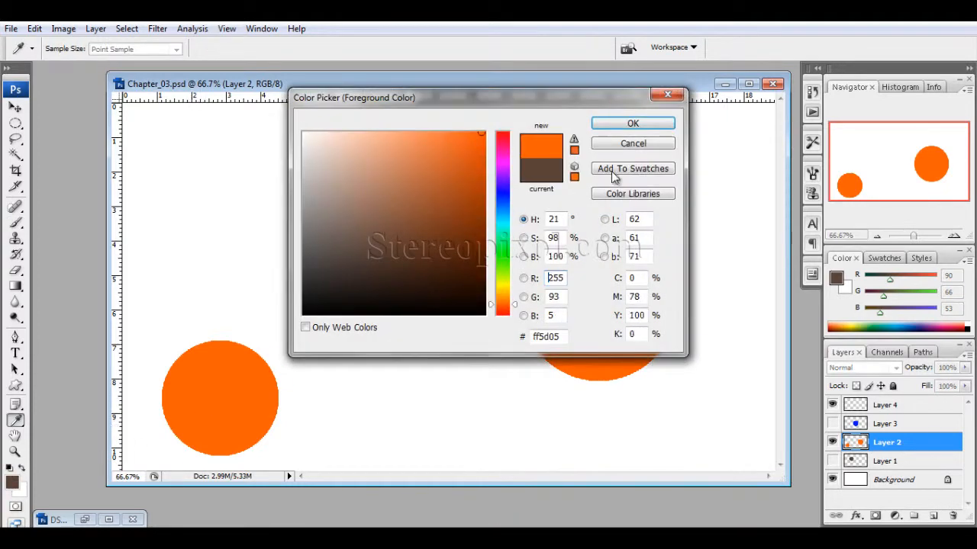
{"action": "left_click", "coordinate": [632, 126]}
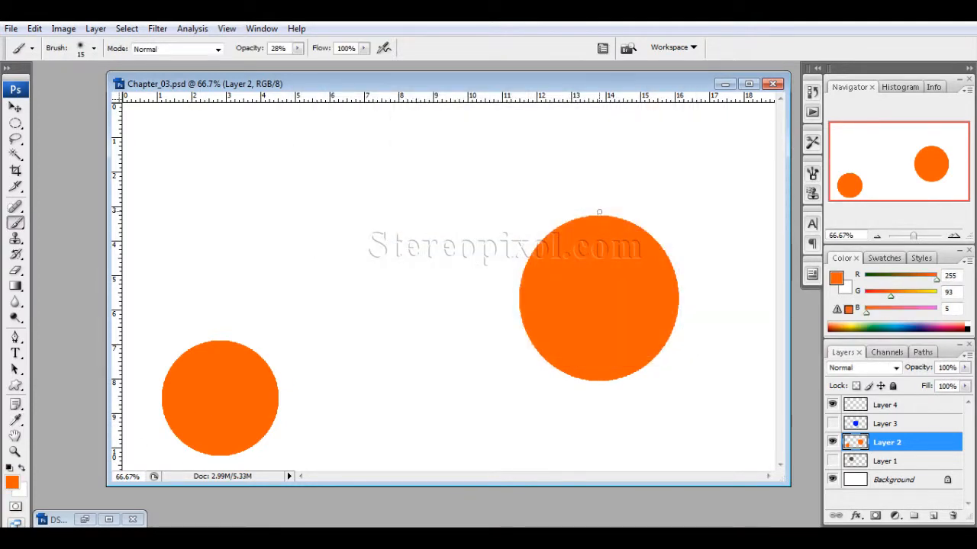
- Enlarge the brush to 40 px and raise its opacity to 100%, undoing the two trial strokes from the large circle
{"action": "key", "text": "bracketright"}
{"action": "left_click_drag", "start_coordinate": [593, 209], "coordinate": [528, 199]}
{"action": "key", "text": "ctrl+z"}
{"action": "left_click_drag", "start_coordinate": [247, 54], "coordinate": [534, 67]}
{"action": "mouse_move", "coordinate": [589, 215]}
{"action": "left_mouse_down"}
{"action": "mouse_move", "coordinate": [498, 206]}
{"action": "mouse_move", "coordinate": [427, 220]}
{"action": "mouse_move", "coordinate": [336, 206]}
{"action": "mouse_move", "coordinate": [316, 177]}
{"action": "left_mouse_up"}
{"action": "key", "text": "ctrl+z"}
- Increase the brush hardness and paint a curved orange tail from the large circle toward the upper middle of the canvas
{"action": "left_click", "coordinate": [93, 51]}
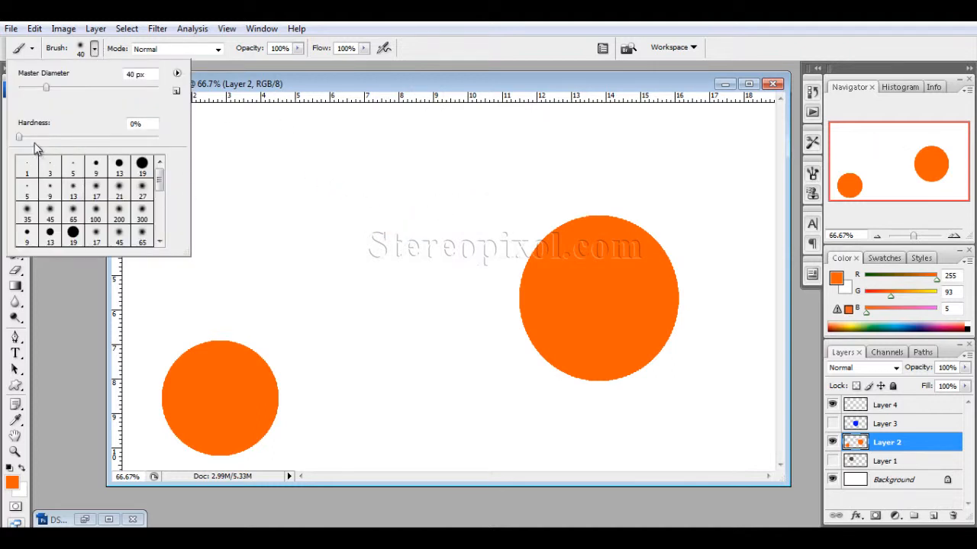
{"action": "left_click", "coordinate": [304, 81]}
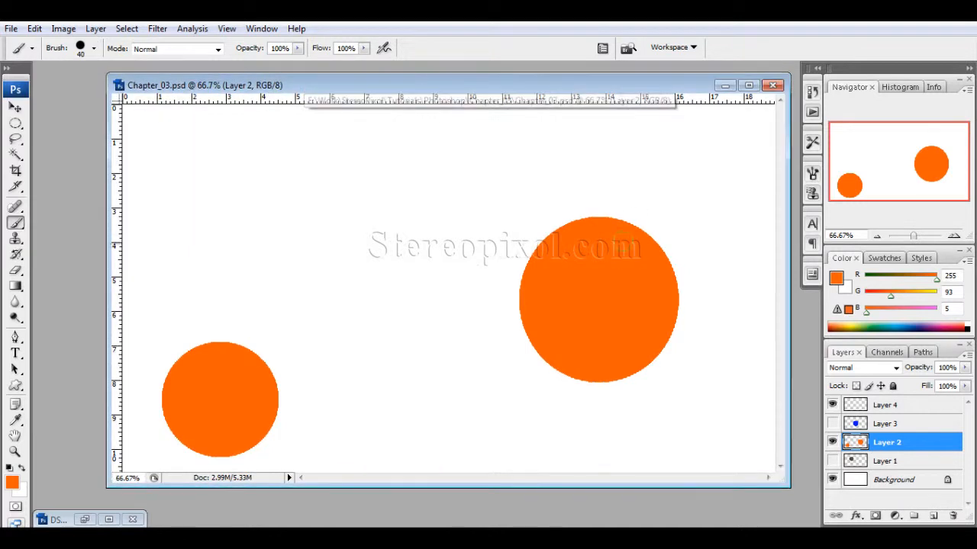
{"action": "mouse_move", "coordinate": [624, 275]}
{"action": "left_mouse_down"}
{"action": "mouse_move", "coordinate": [556, 201]}
{"action": "mouse_move", "coordinate": [402, 219]}
{"action": "mouse_move", "coordinate": [369, 165]}
{"action": "left_mouse_up"}
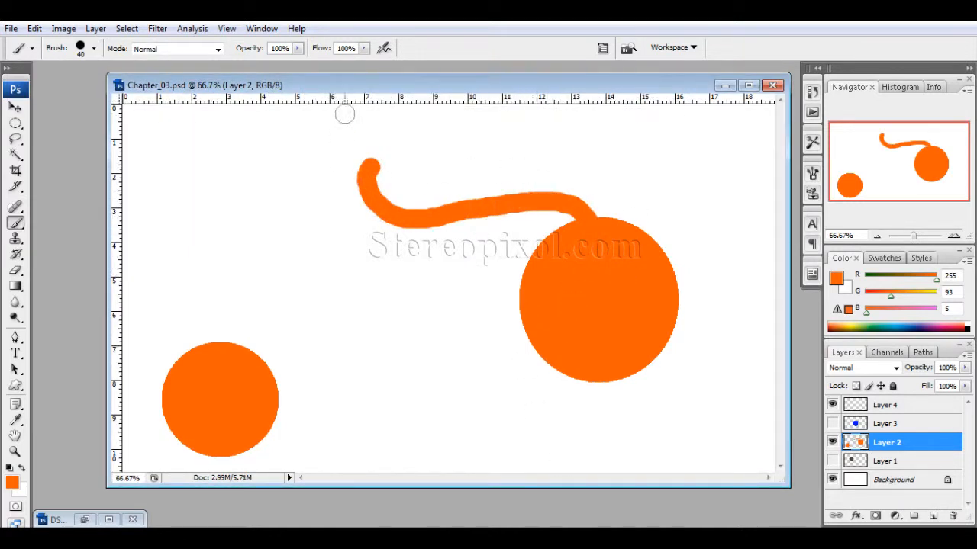
- Select the large circle and its tail with the contiguous Magic Wand, and deselect and sample the small circle with Contiguous off
{"action": "left_click", "coordinate": [15, 153]}
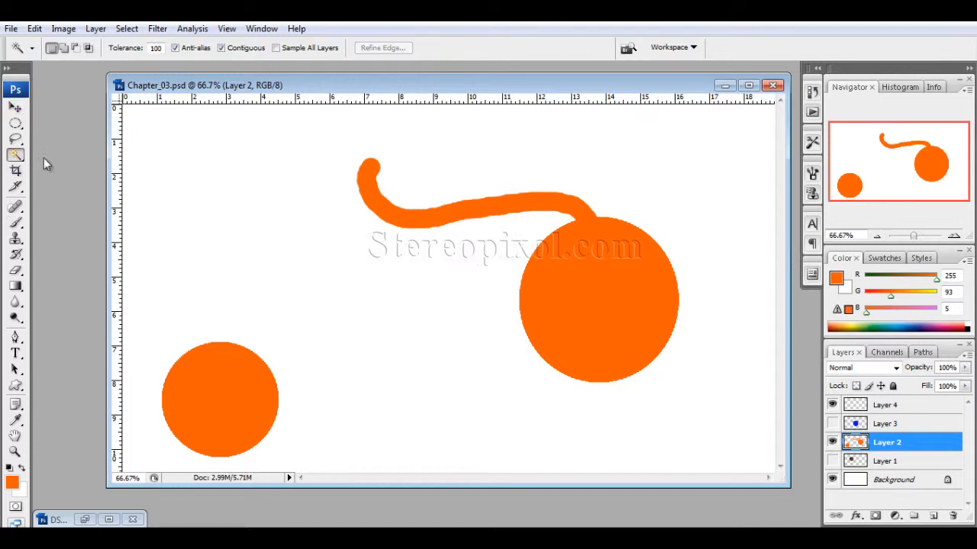
{"action": "left_click", "coordinate": [592, 298]}
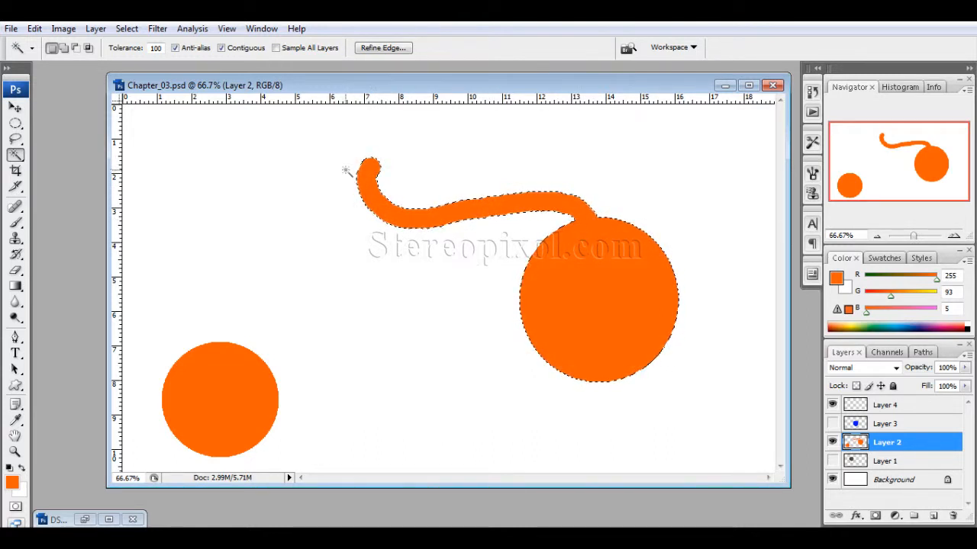
{"action": "left_click", "coordinate": [220, 48]}
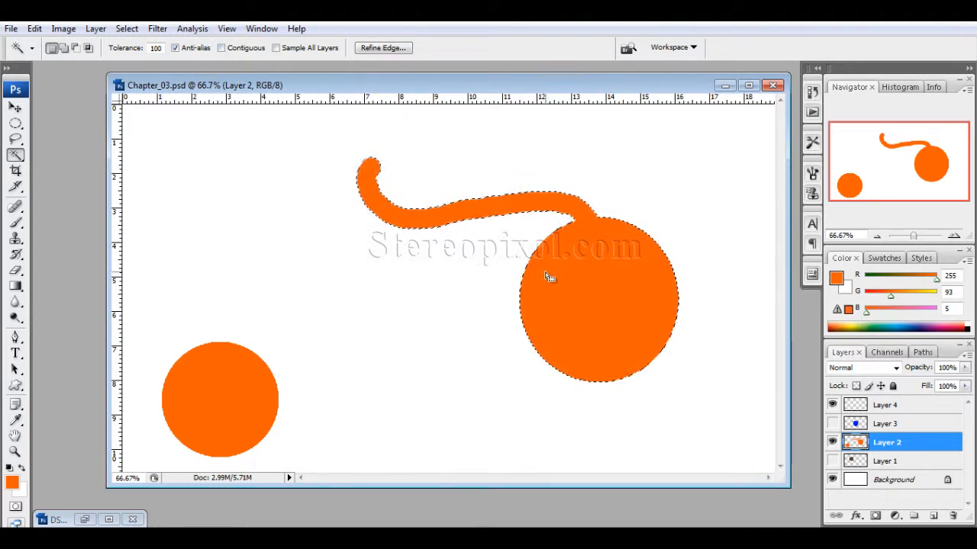
{"action": "key", "text": "ctrl+d"}
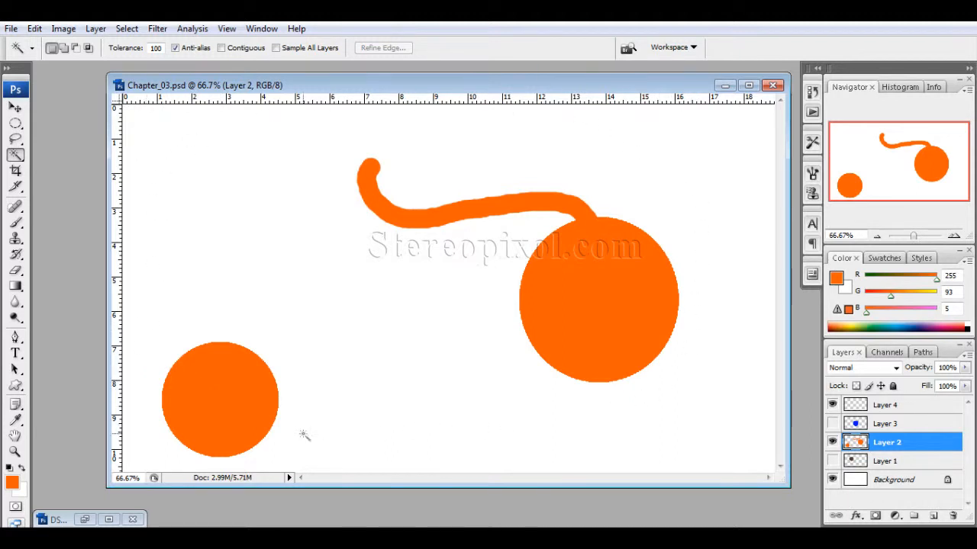
{"action": "left_click", "coordinate": [226, 408]}
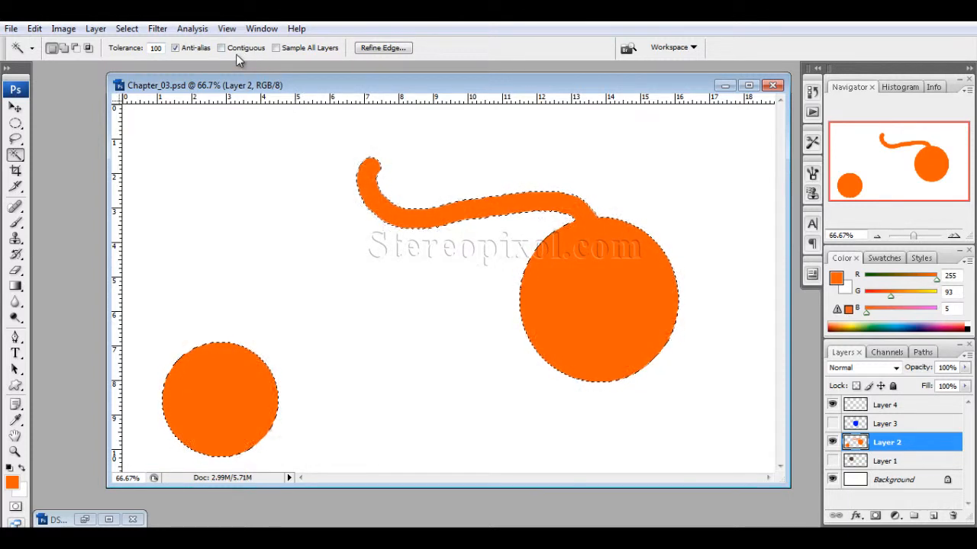
- In the DSCN0319.JPG photo, sample the main dome with the non-contiguous Magic Wand at tolerance 100, and undo a trial orange fill
{"action": "left_click", "coordinate": [84, 520]}
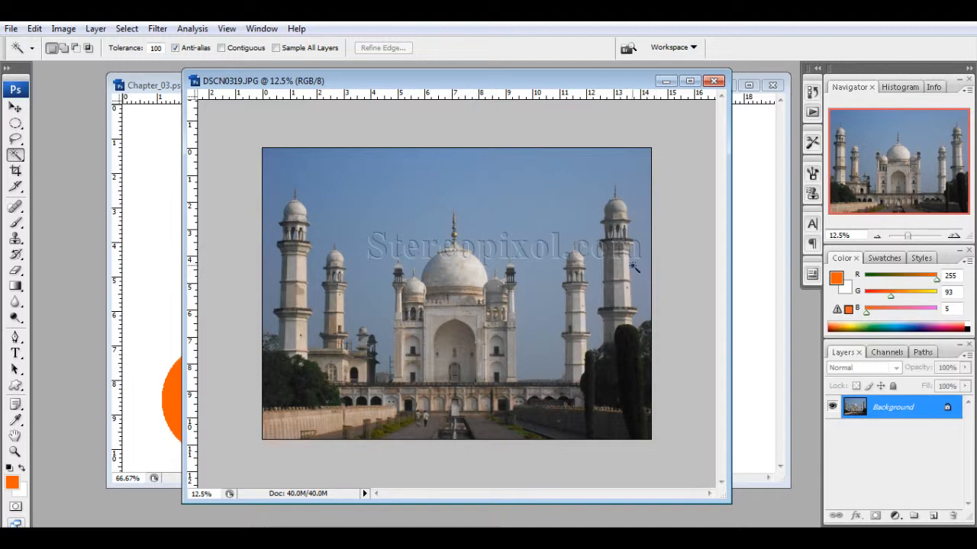
{"action": "left_click", "coordinate": [473, 268]}
{"action": "key", "text": "ctrl+d"}
{"action": "left_click", "coordinate": [222, 48]}
{"action": "left_click", "coordinate": [473, 275]}
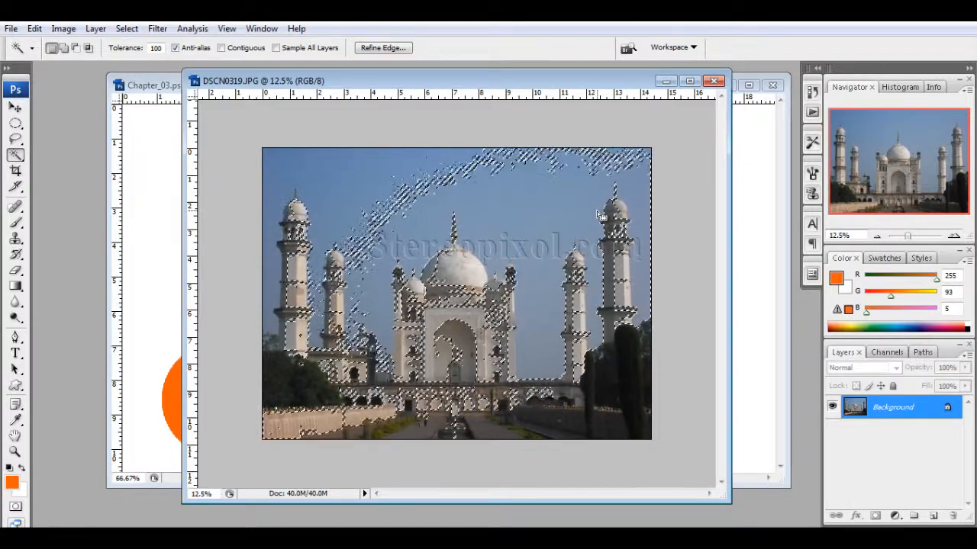
{"action": "key", "text": "alt+BackSpace"}
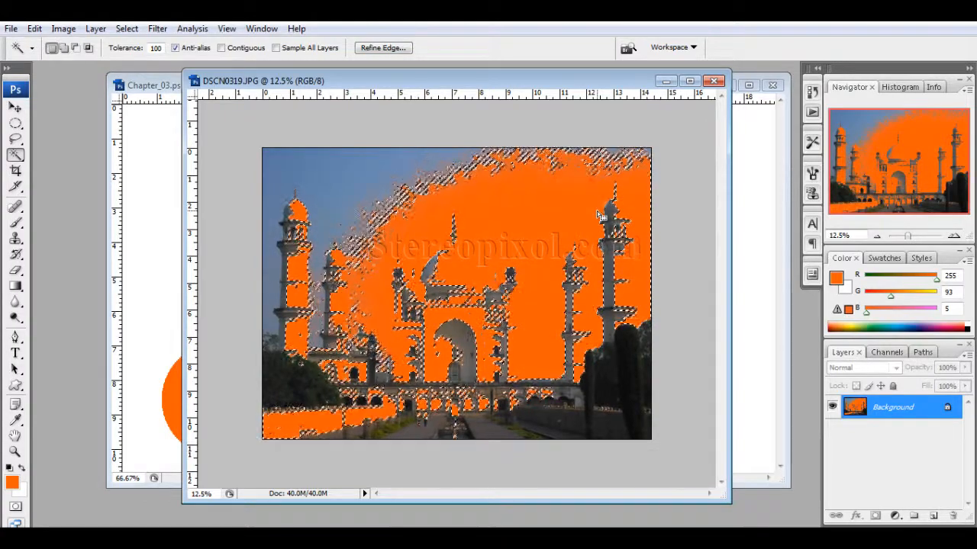
{"action": "key", "text": "ctrl+z"}
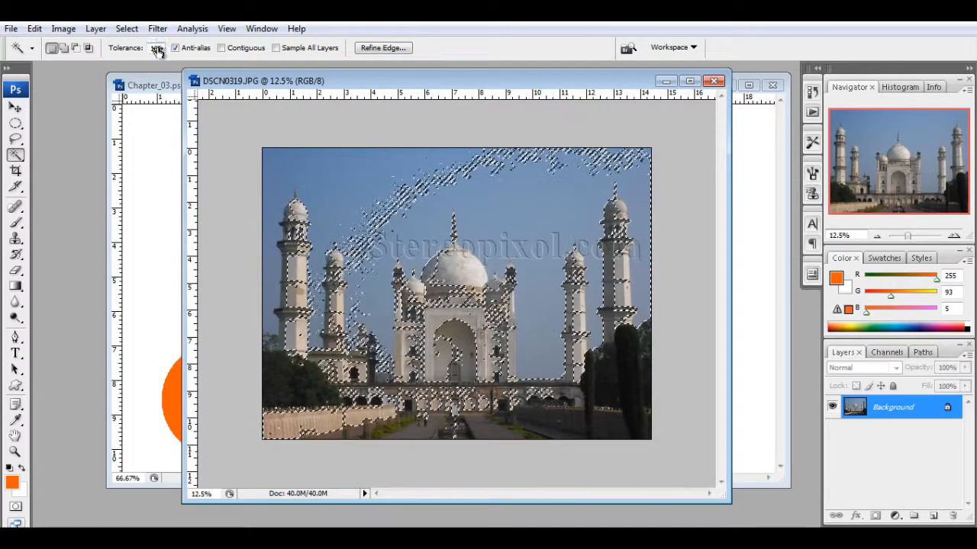
- Set the Magic Wand tolerance to 10, replace the old selection with a fresh sample of the building, and deselect
{"action": "left_click_drag", "start_coordinate": [136, 50], "coordinate": [14, 47]}
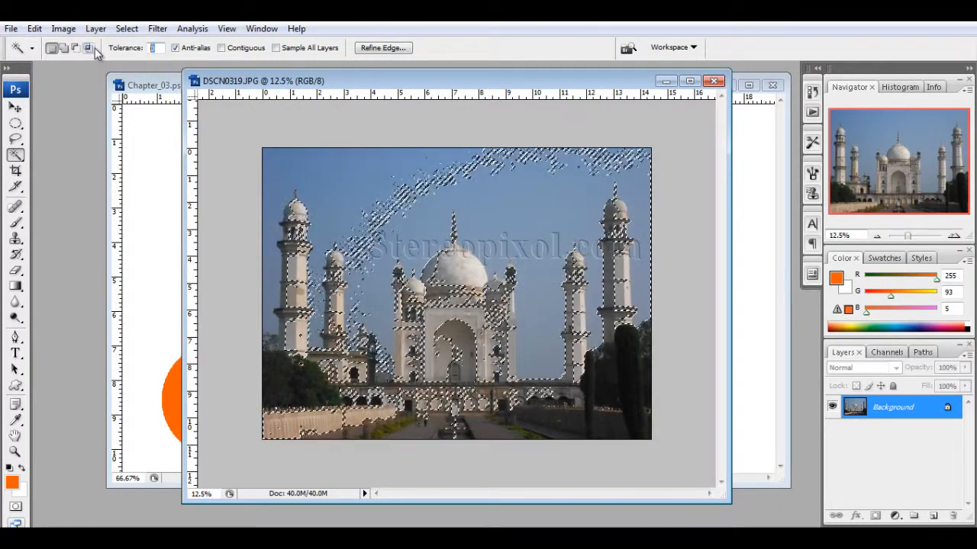
{"action": "type", "text": "10"}
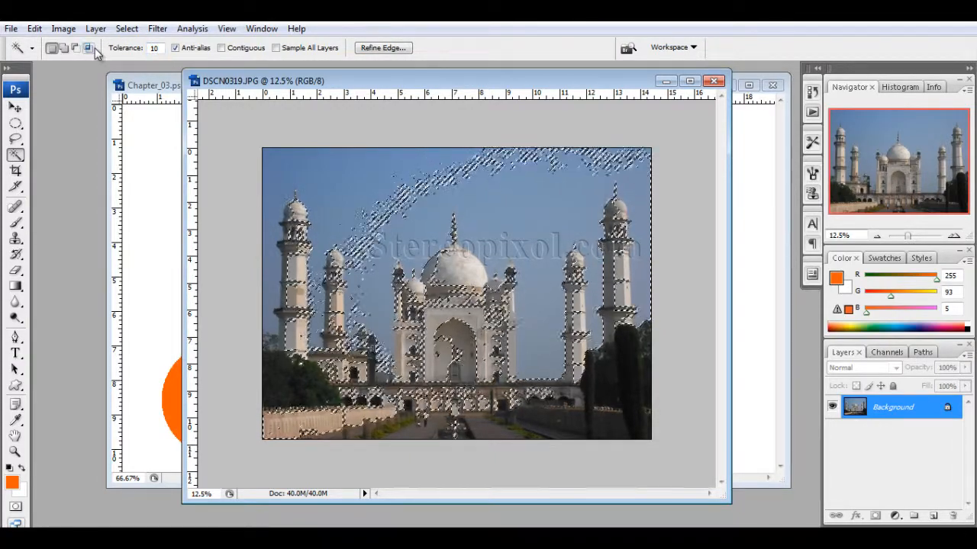
{"action": "key", "text": "ctrl+d"}
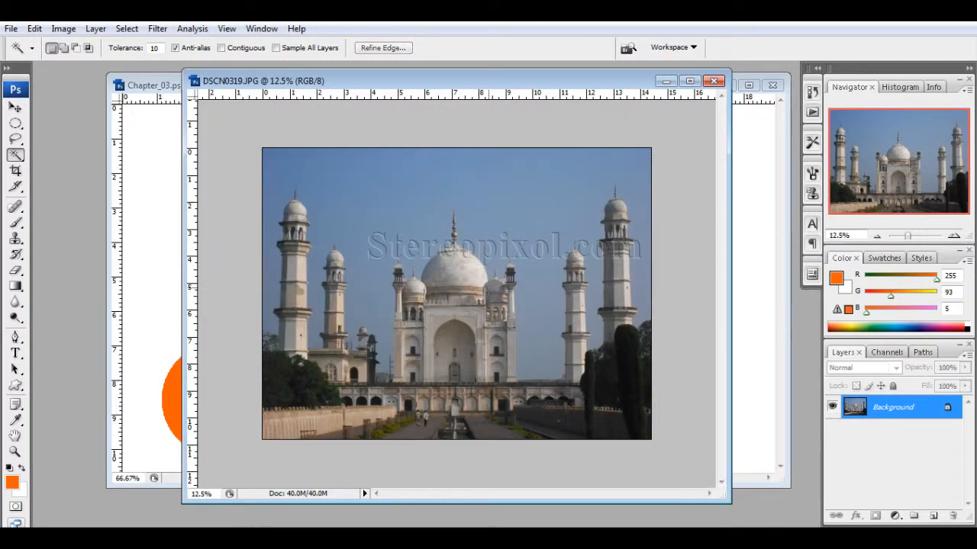
{"action": "left_click", "coordinate": [485, 350]}
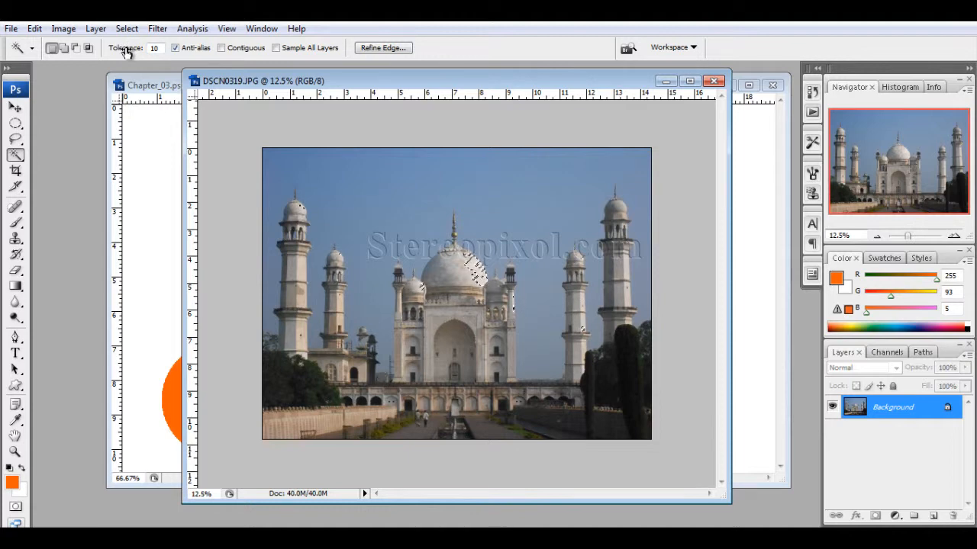
{"action": "key", "text": "ctrl+d"}
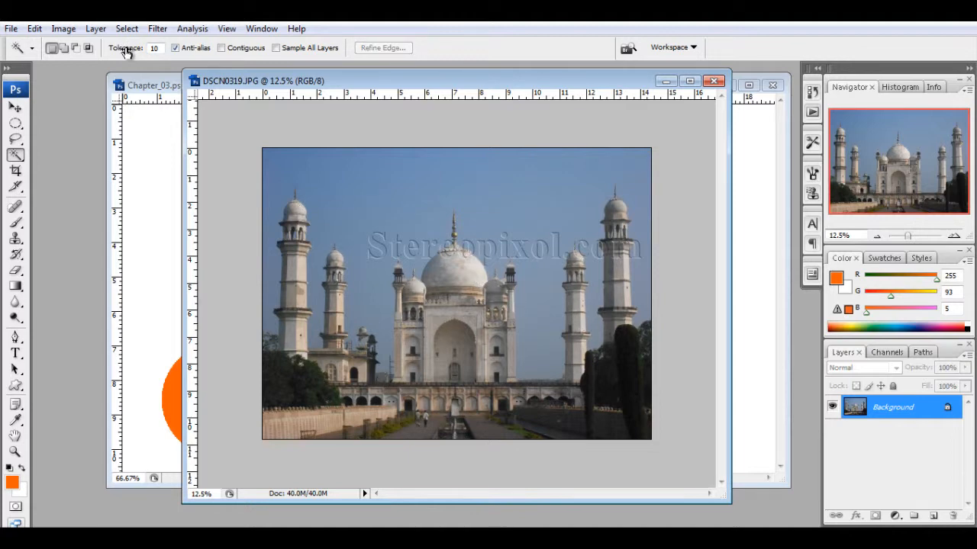
- Raise the Magic Wand tolerance to 35, sample the main dome with Contiguous off, and clear the selection
{"action": "left_click_drag", "start_coordinate": [127, 50], "coordinate": [148, 51]}
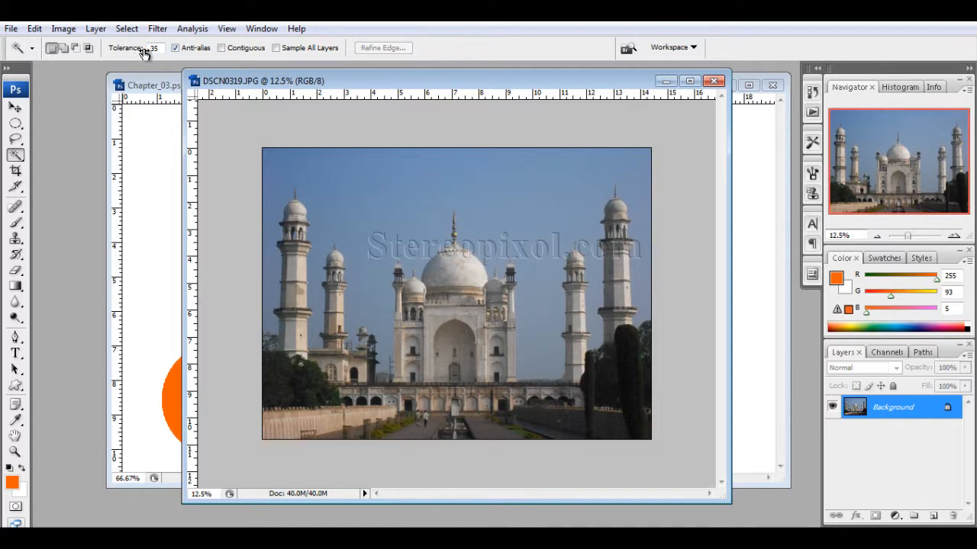
{"action": "left_click", "coordinate": [468, 260]}
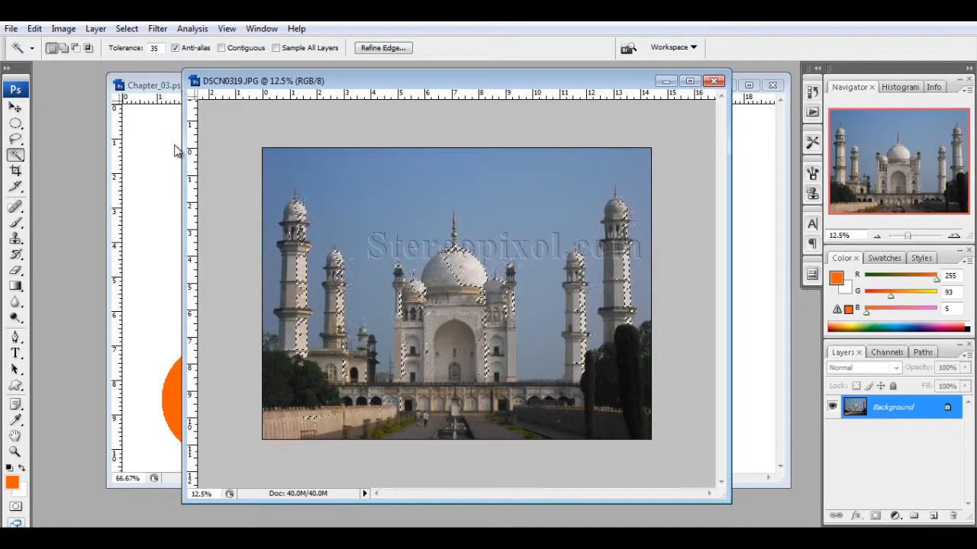
{"action": "left_click", "coordinate": [653, 111]}
- Switch from the Magic Wand to the Quick Selection tool
{"action": "left_click", "coordinate": [15, 155]}
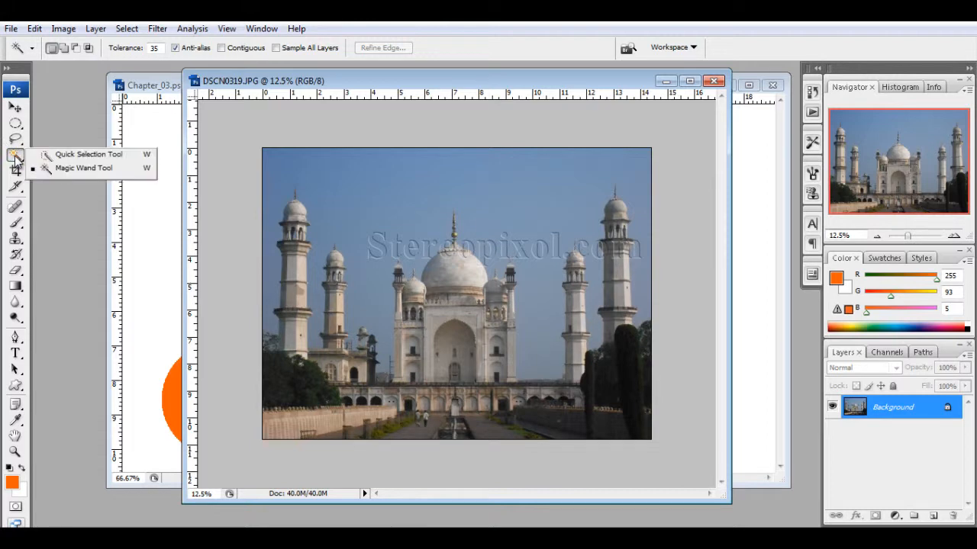
{"action": "left_click", "coordinate": [78, 157]}
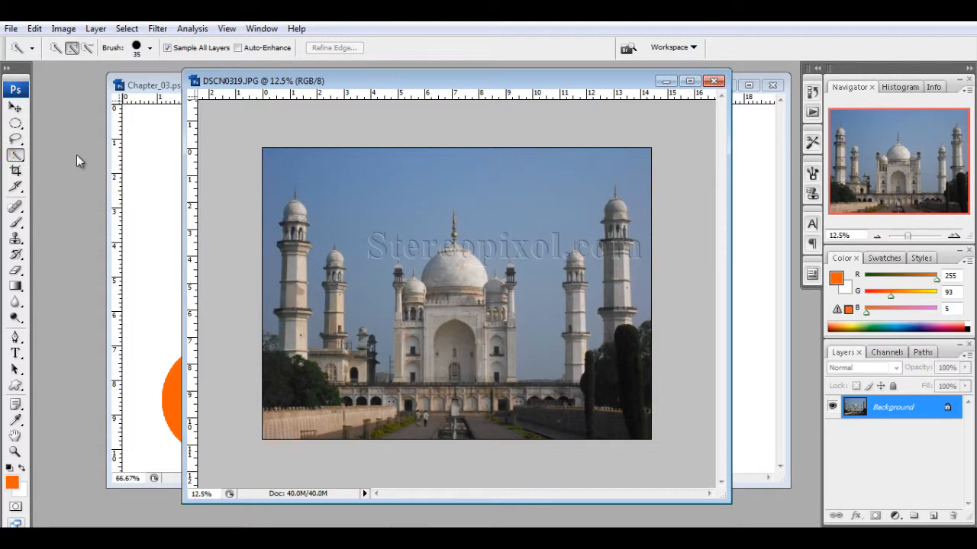
{"action": "left_click", "coordinate": [16, 155]}
{"action": "left_click", "coordinate": [75, 247]}
- Minimize the DSCN0319.JPG photo window, restore it, and shift it slightly over the Chapter_03.psd document
{"action": "left_click", "coordinate": [665, 81]}
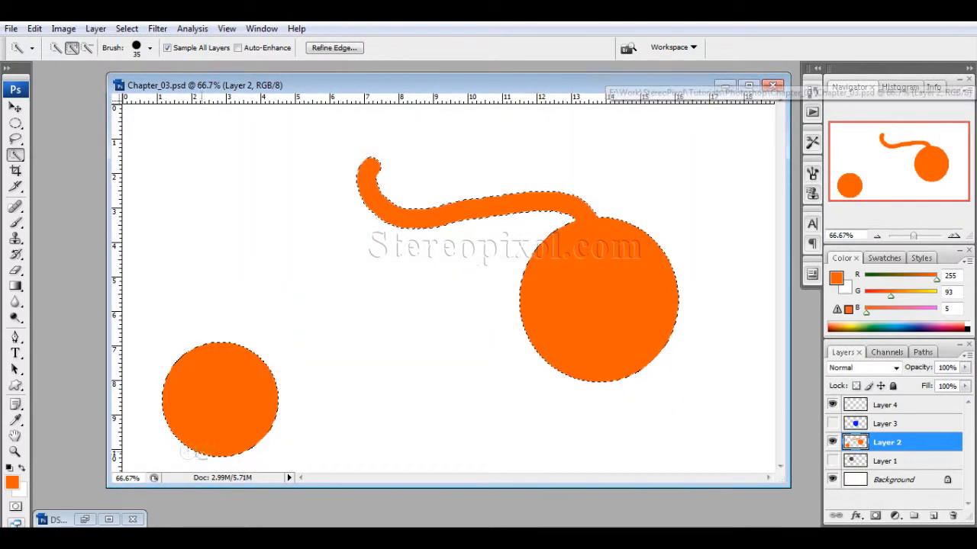
{"action": "left_click", "coordinate": [86, 521]}
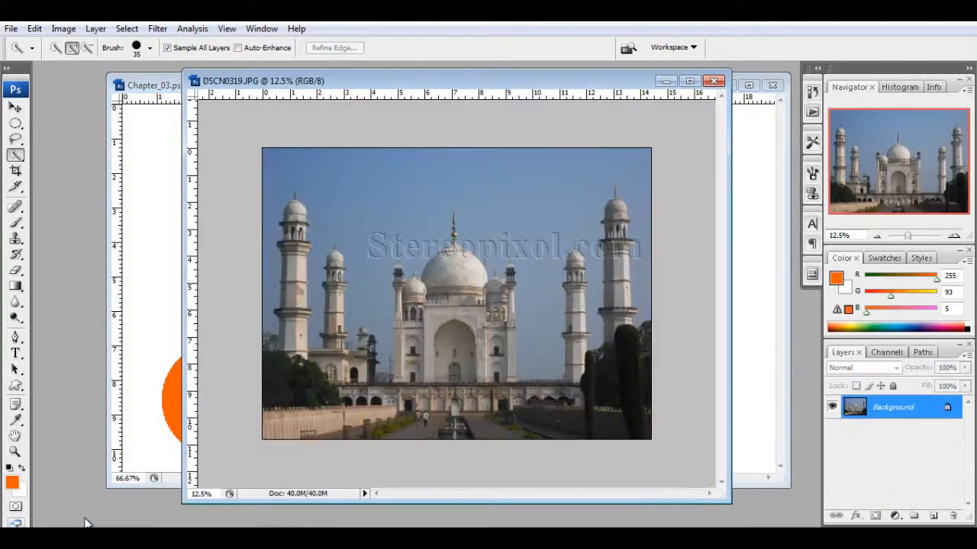
{"action": "left_click_drag", "start_coordinate": [506, 85], "coordinate": [473, 89]}
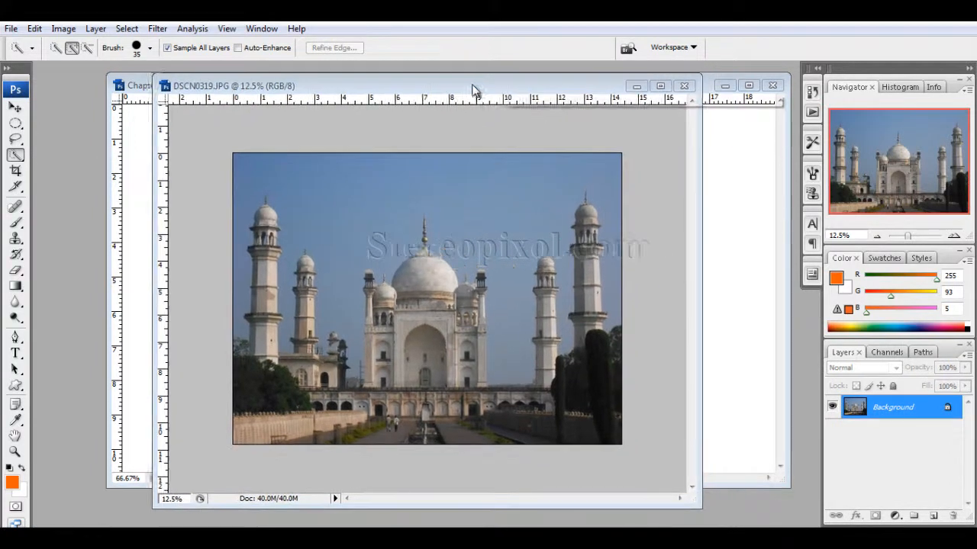